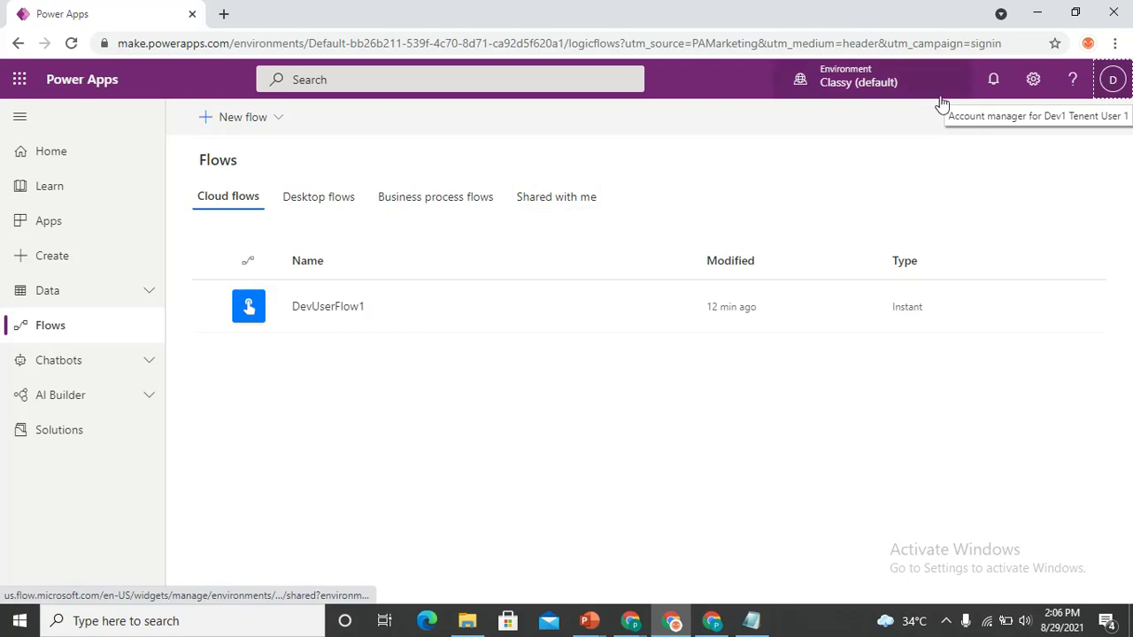
# - Open the signed-in account's details in Power Apps
pyautogui.click(1113, 86)
# - Compare the signed-in accounts' details in the Power Apps and Power Automate windows
pyautogui.moveTo(1115, 195); pyautogui.dragTo(965, 228)
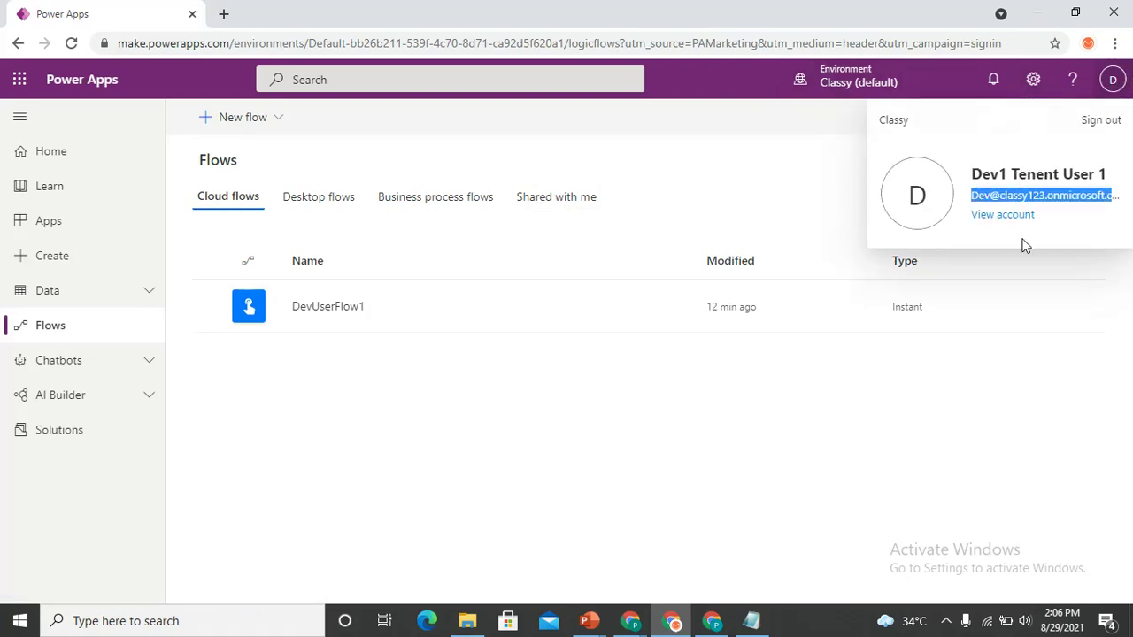
pyautogui.hotkey('alt', 'Tab')
pyautogui.hotkey('alt', 'Tab')
pyautogui.hotkey('alt', 'Tab')
pyautogui.hotkey('alt', 'Tab')
pyautogui.hotkey('alt', 'Tab')
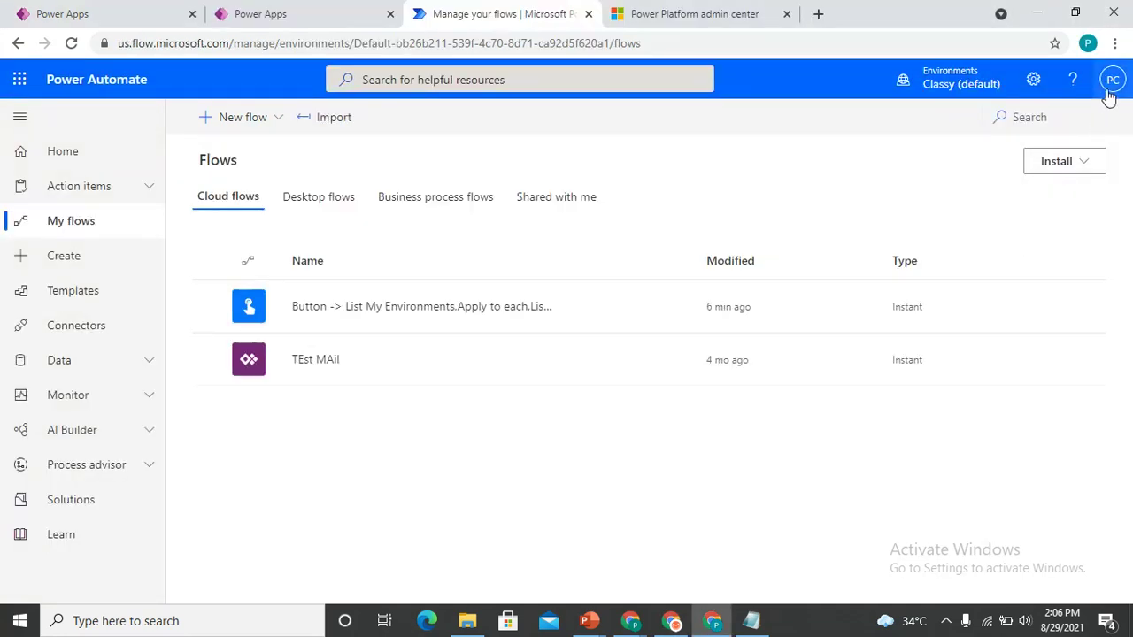
pyautogui.click(1113, 79)
pyautogui.click(848, 170)
pyautogui.hotkey('alt', 'Tab')
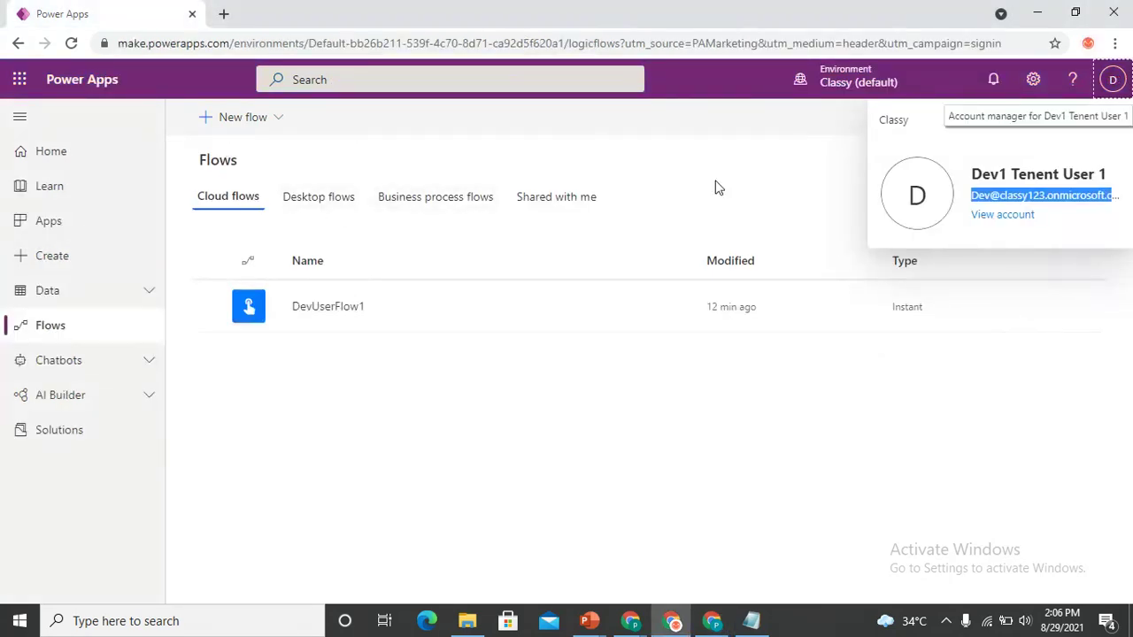
pyautogui.click(1113, 84)
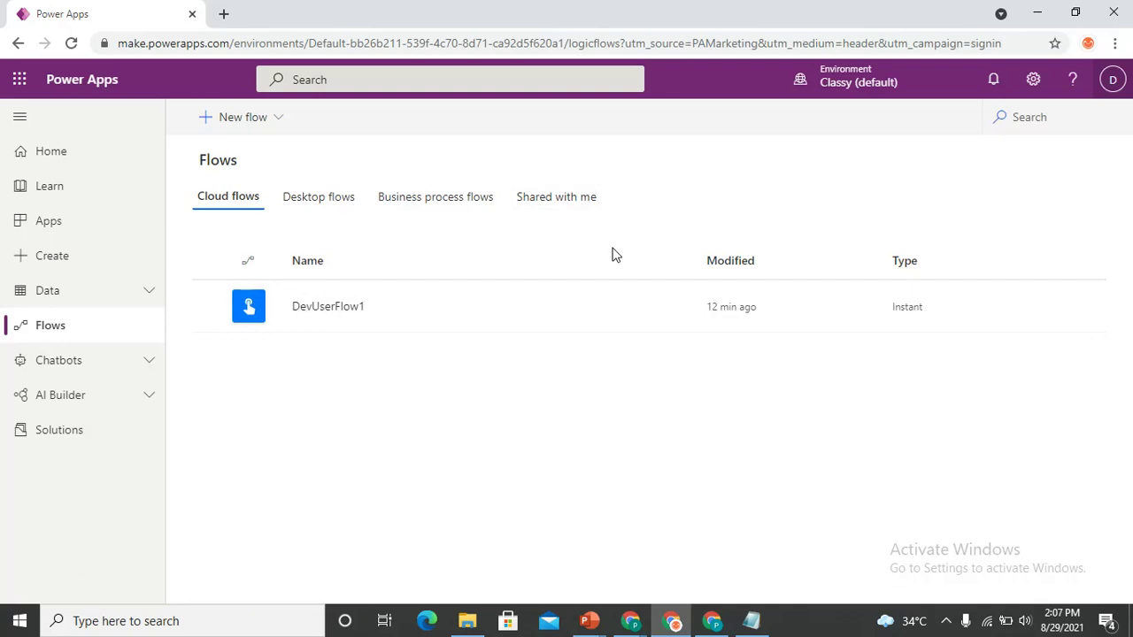
# - View the flows shared with this account in Power Automate, then return to the Sharing slide
pyautogui.hotkey('alt', 'Tab')
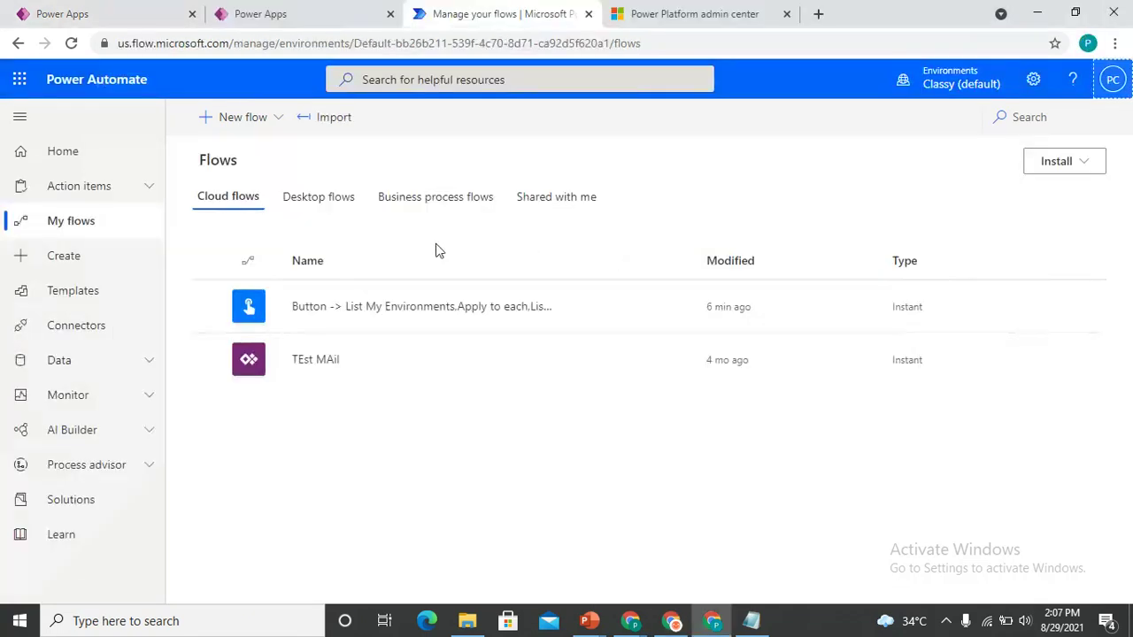
pyautogui.click(556, 207)
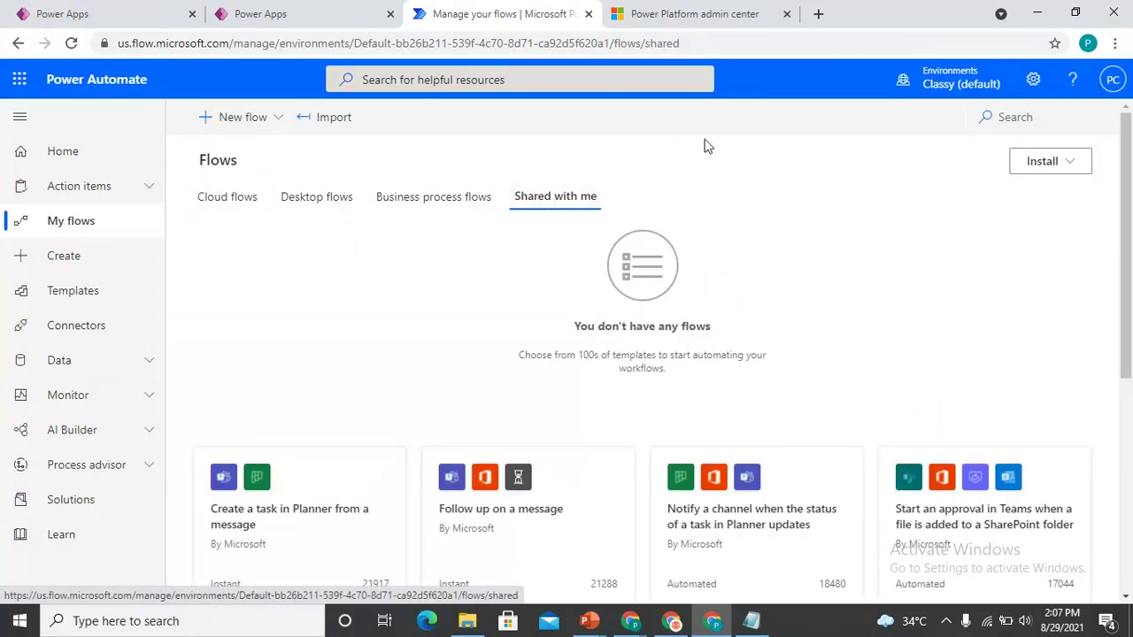
pyautogui.hotkey('alt', 'Tab')
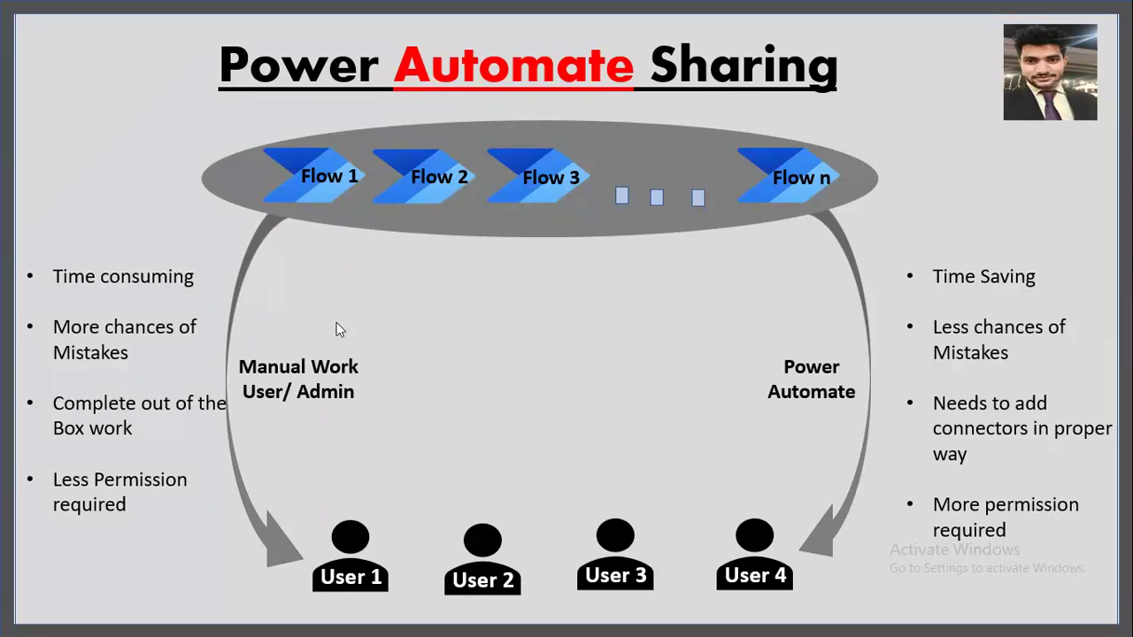
# - Return from the slide to the empty Power Automate 'Shared with me' flows page
pyautogui.hotkey('alt', 'Tab')
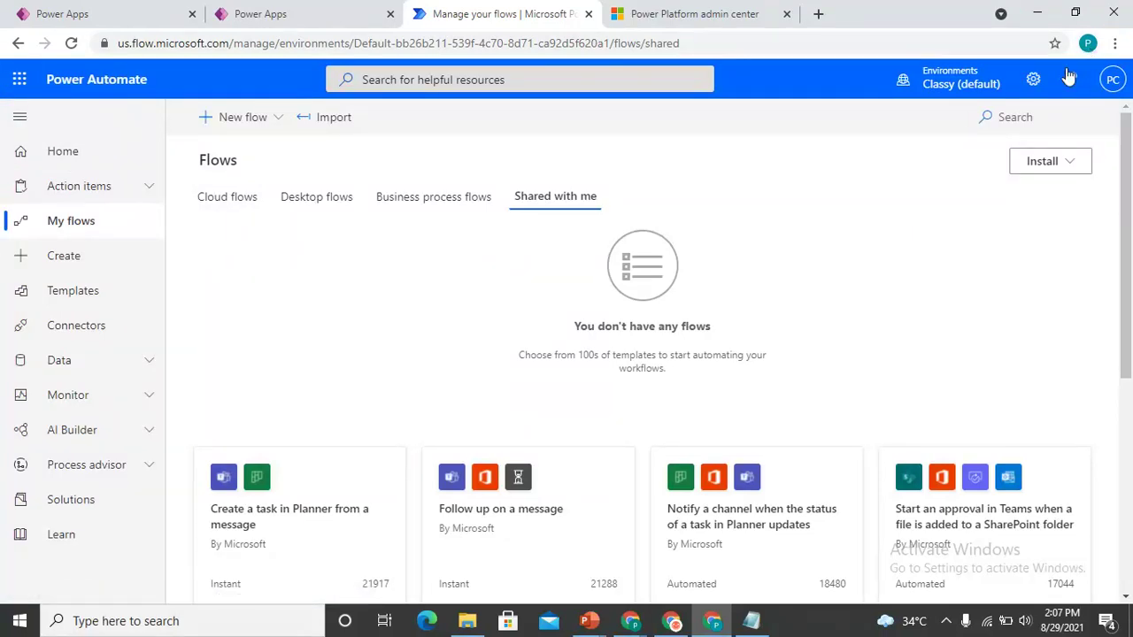
# - List the flows of the Classy (default) environment in Power Platform admin center
pyautogui.click(1033, 80)
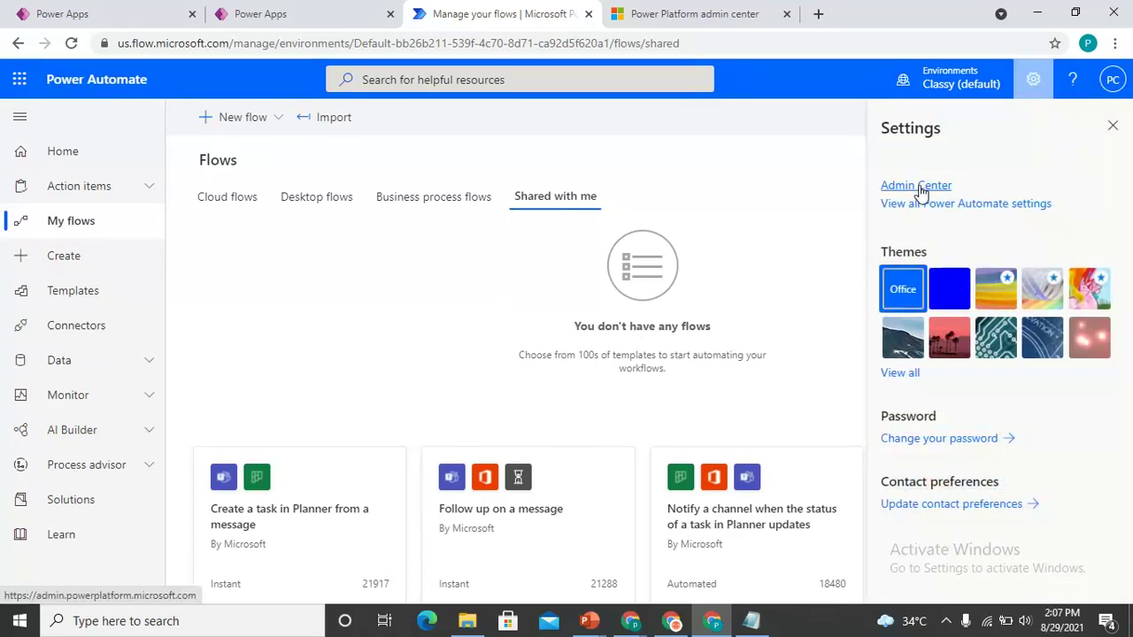
pyautogui.click(675, 20)
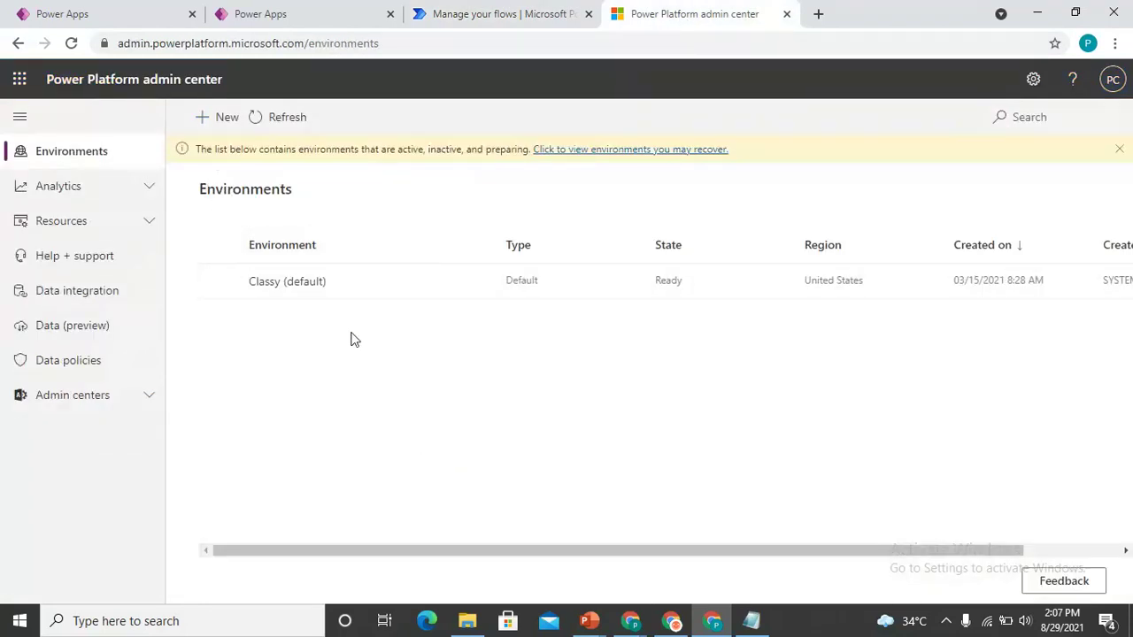
pyautogui.click(277, 283)
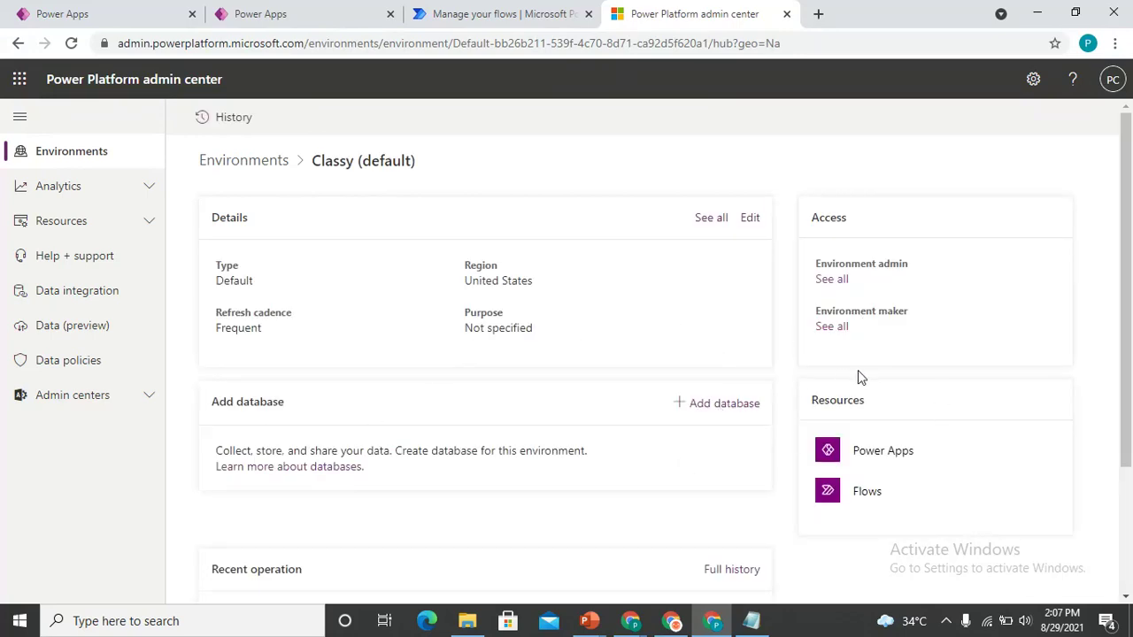
pyautogui.click(867, 494)
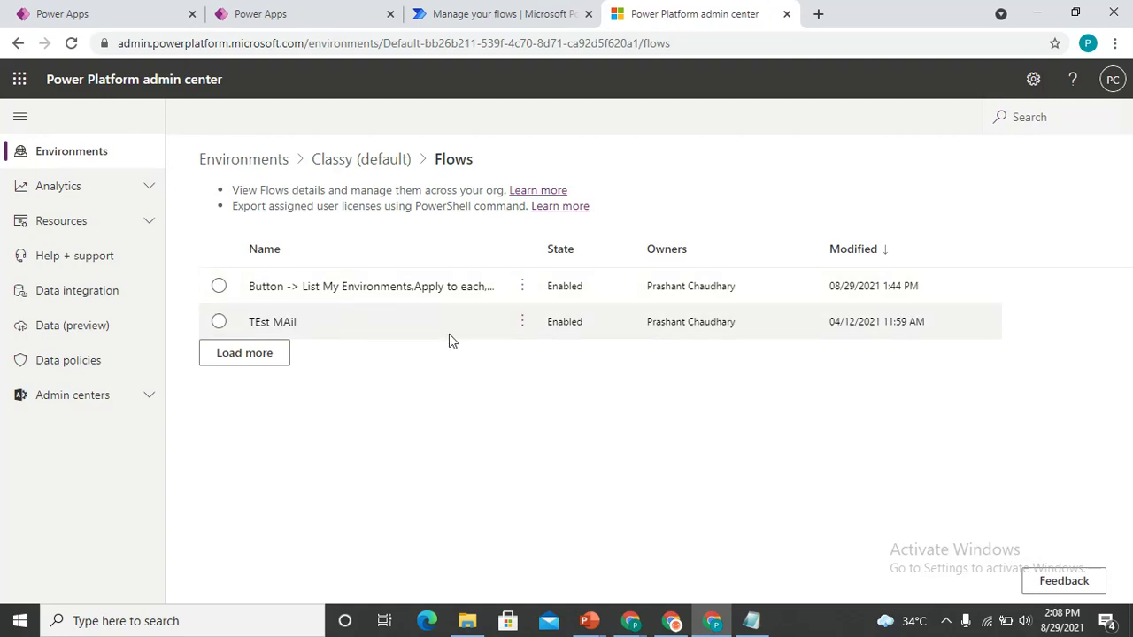
pyautogui.hotkey('alt', 'Tab')
pyautogui.hotkey('alt', 'Tab')
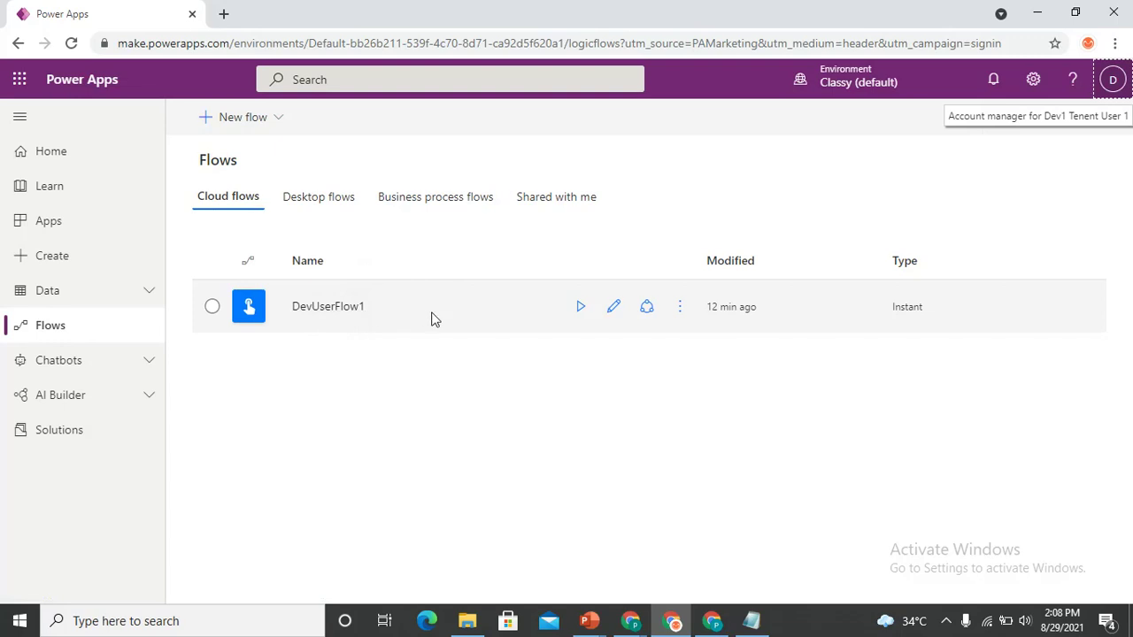
# - Load the remaining Classy (default) flows and open the actions menu for DevUserFlow1
pyautogui.hotkey('alt', 'Tab')
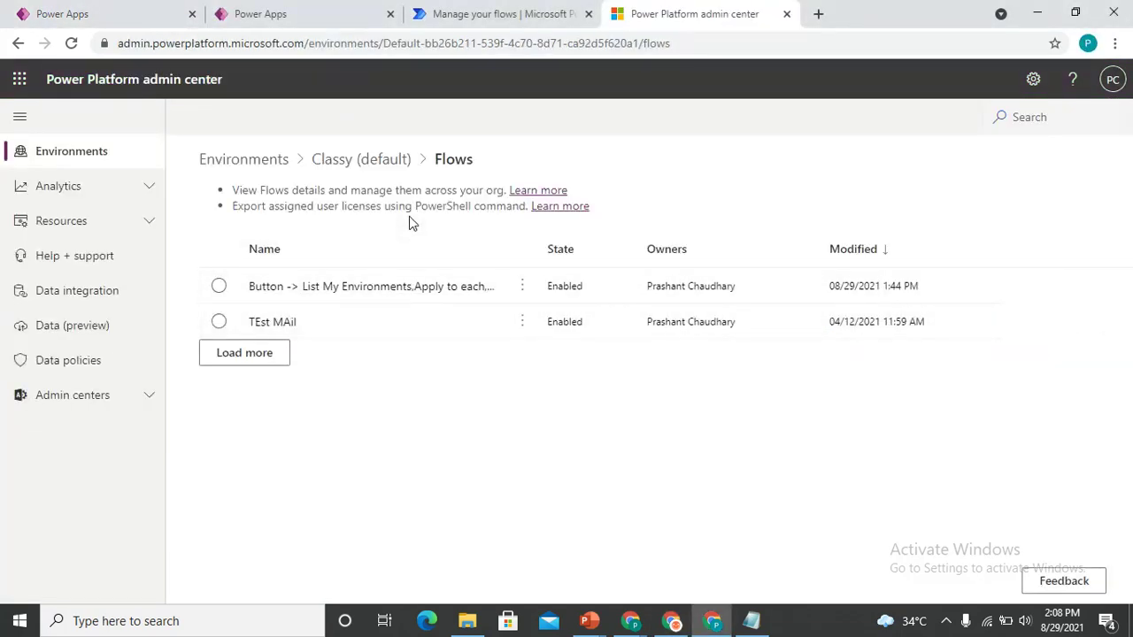
pyautogui.click(239, 354)
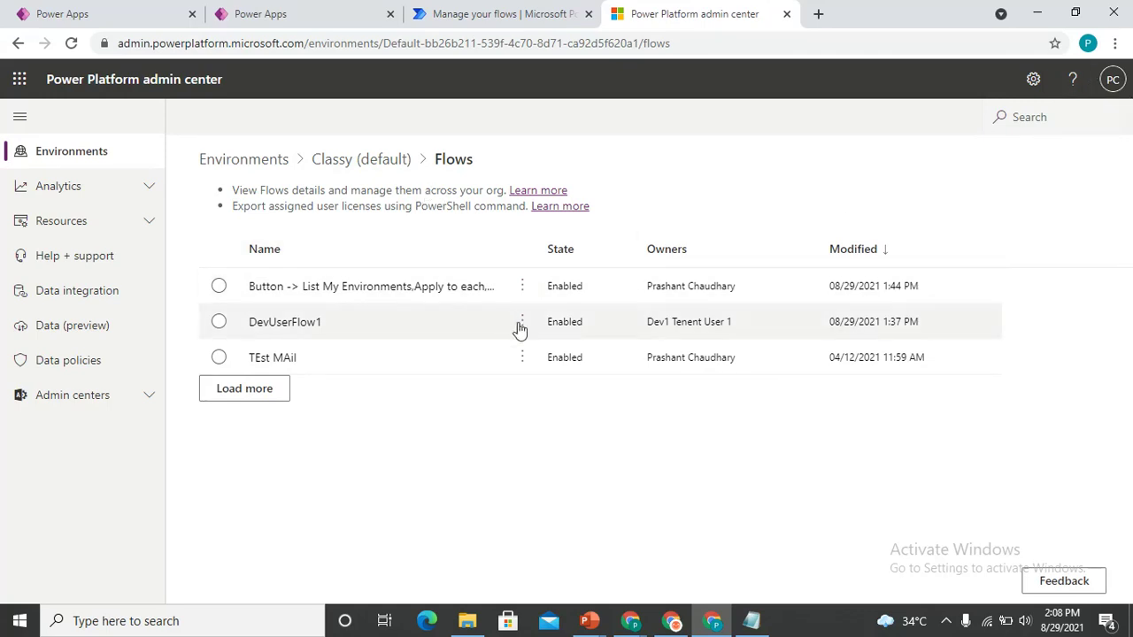
pyautogui.click(482, 13)
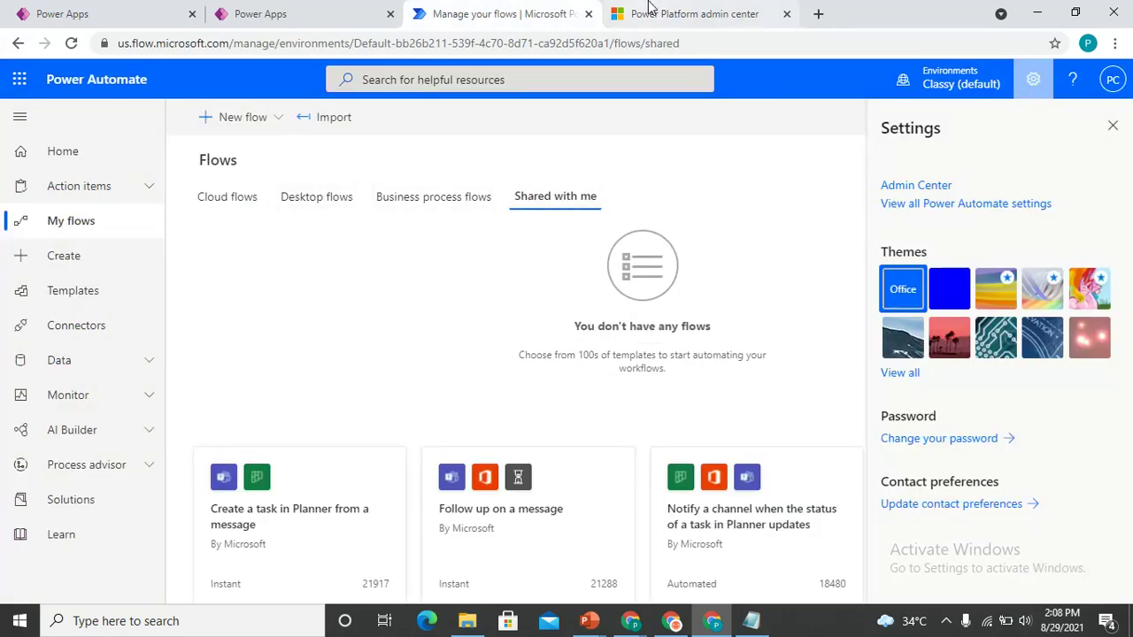
pyautogui.click(670, 13)
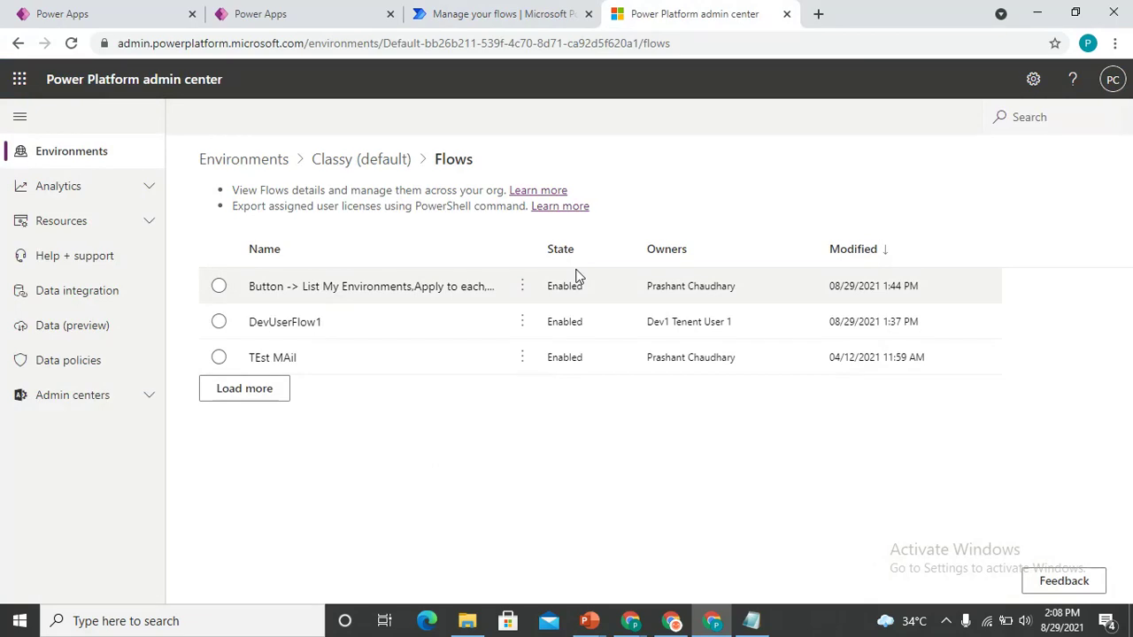
pyautogui.click(522, 322)
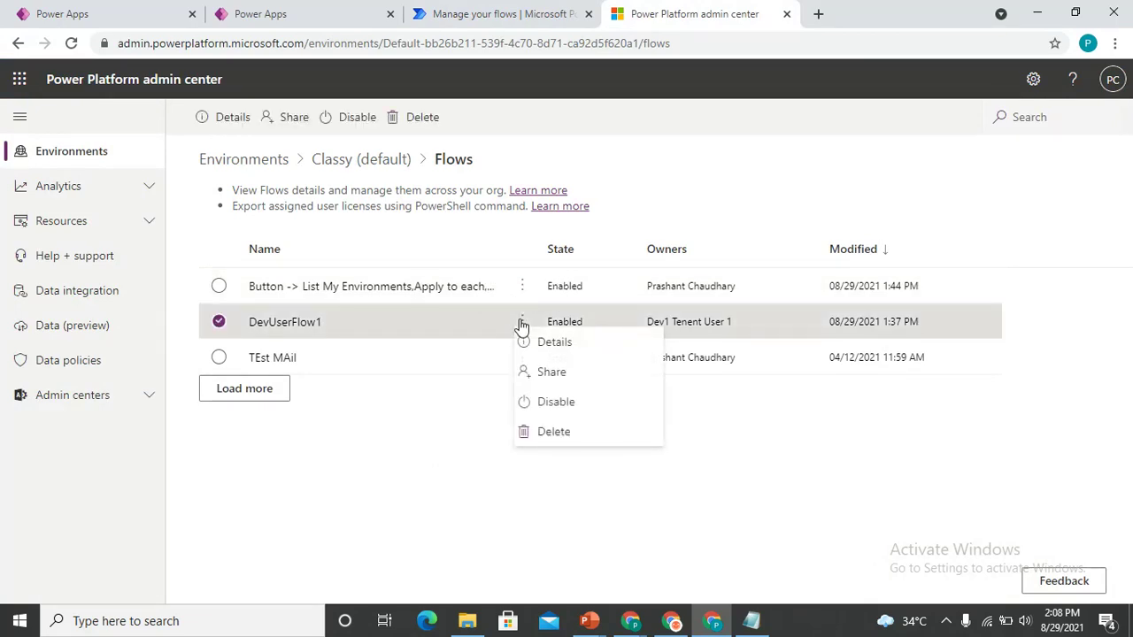
# - In DevUserFlow1's Share panel, search the admin's name and select the admin account
pyautogui.click(552, 373)
pyautogui.click(475, 173)
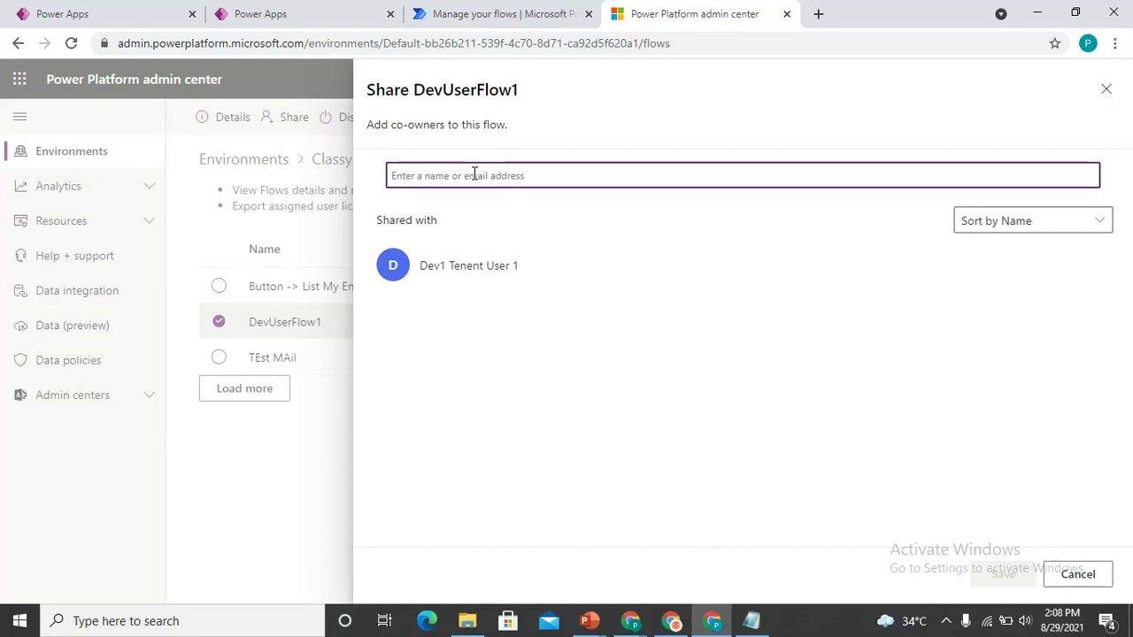
pyautogui.write('p')
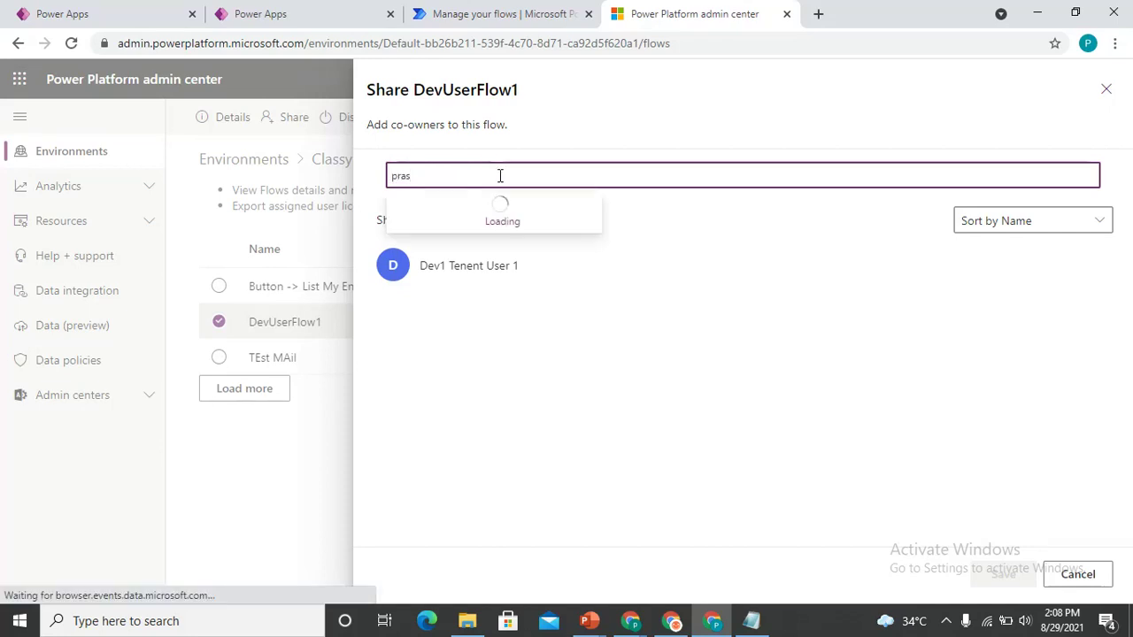
pyautogui.write('rashant')
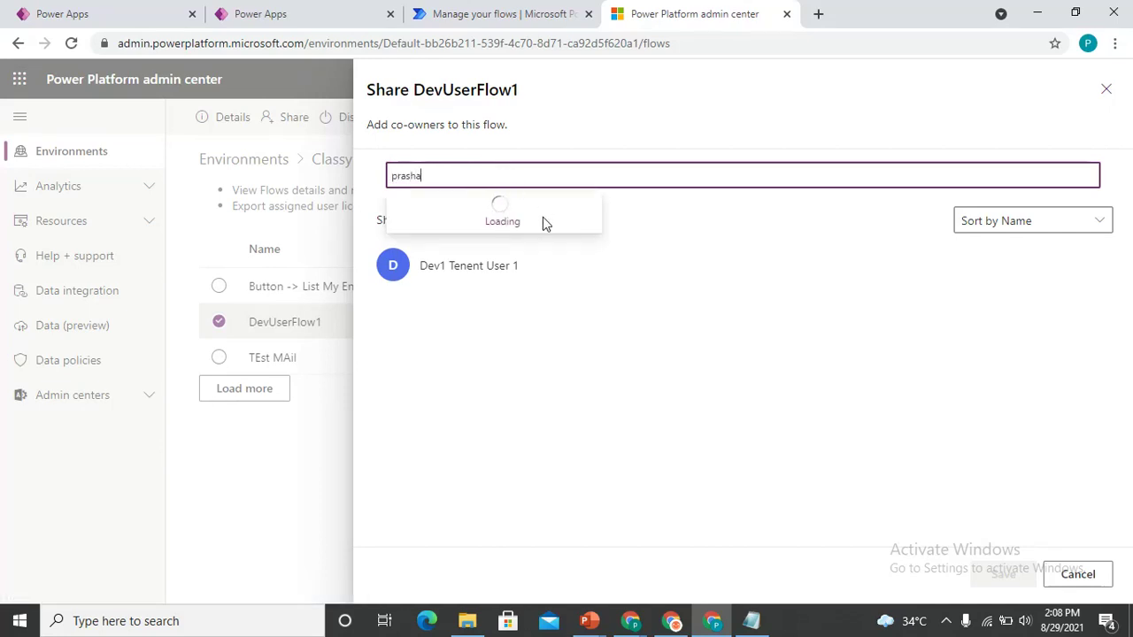
pyautogui.press('BackSpace')
pyautogui.press('BackSpace')
pyautogui.write('nt')
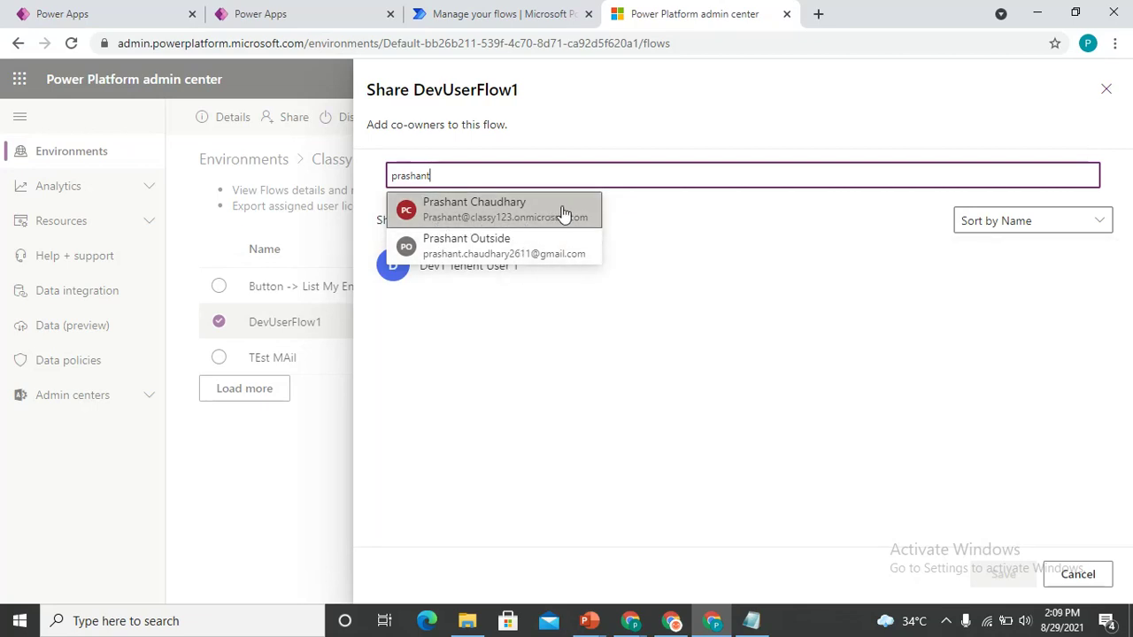
pyautogui.click(1072, 574)
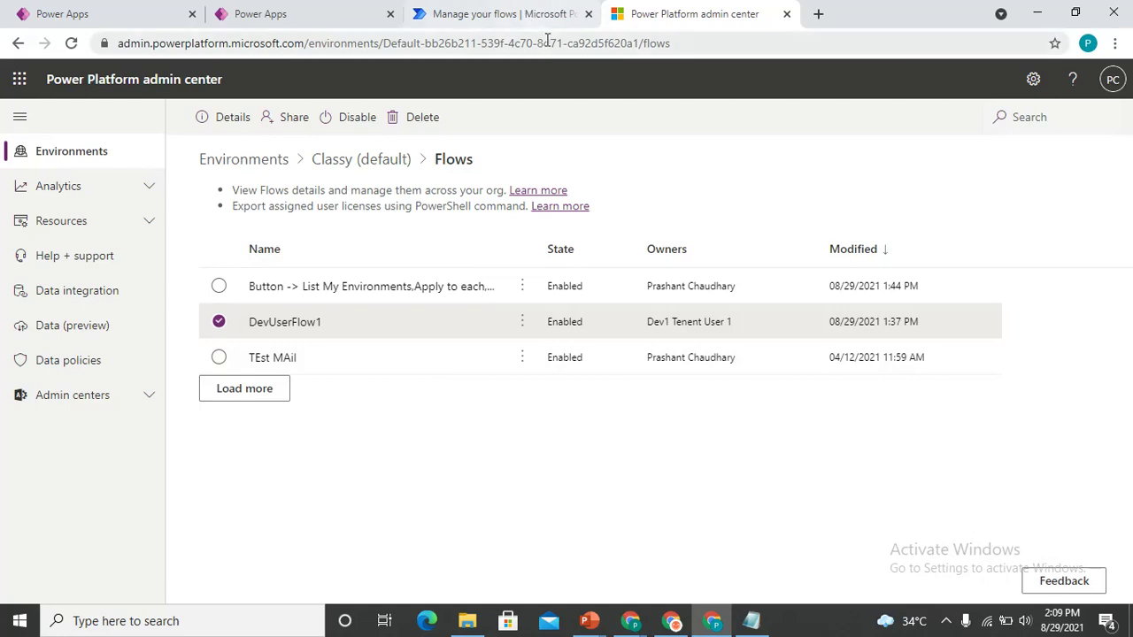
# - Edit DevUserFlow1 and expand its List My Flows 2 step using Classy (default)
pyautogui.click(486, 18)
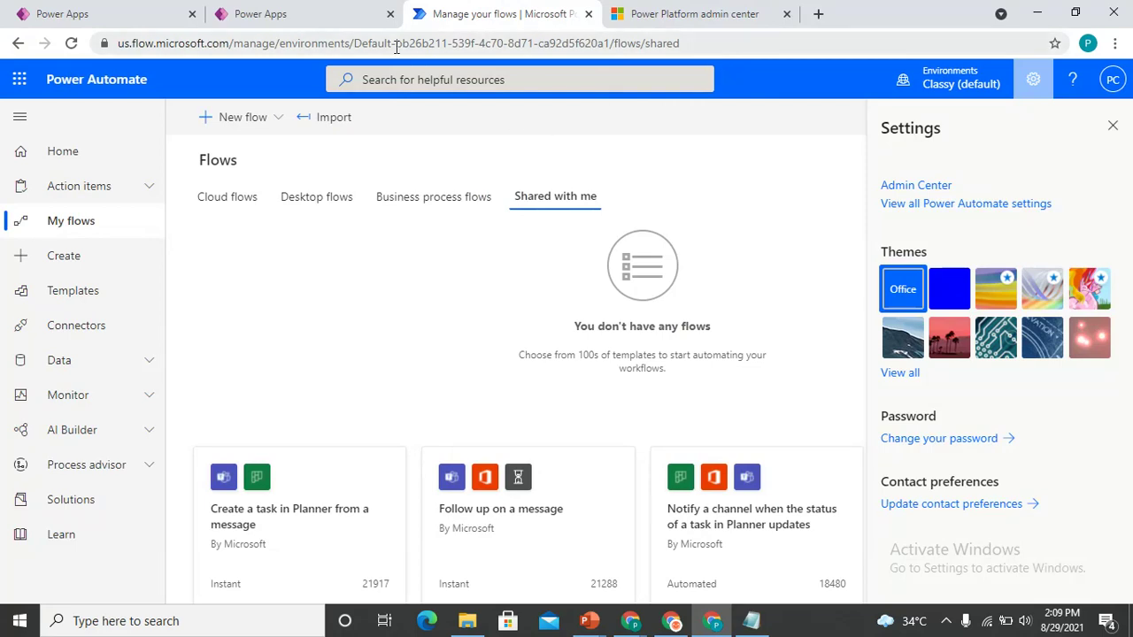
pyautogui.hotkey('alt', 'Tab')
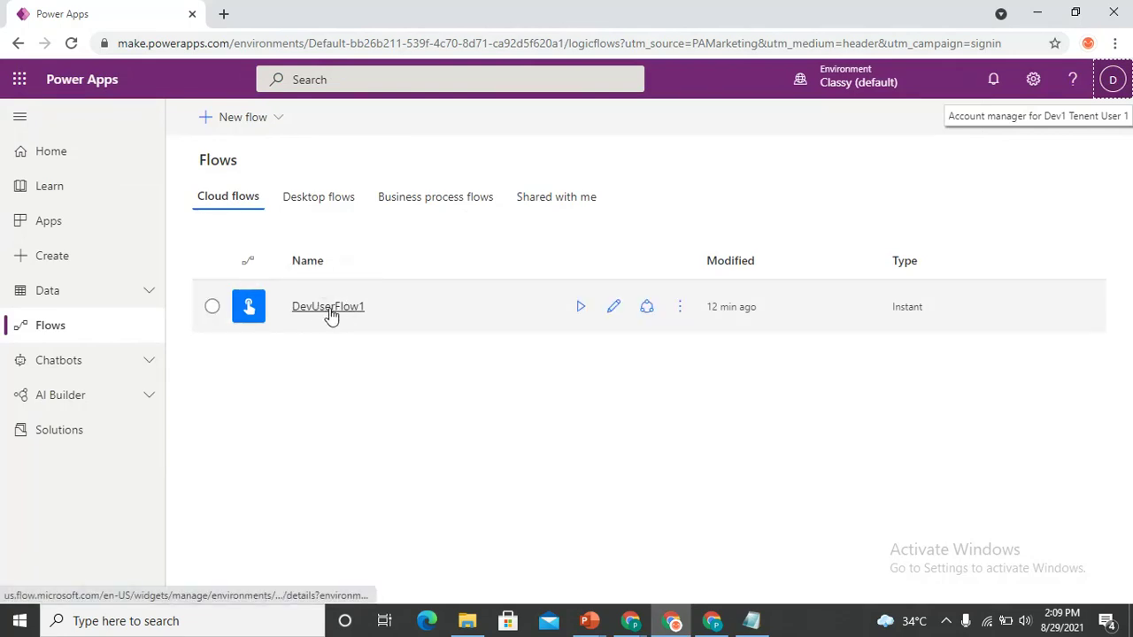
pyautogui.click(614, 310)
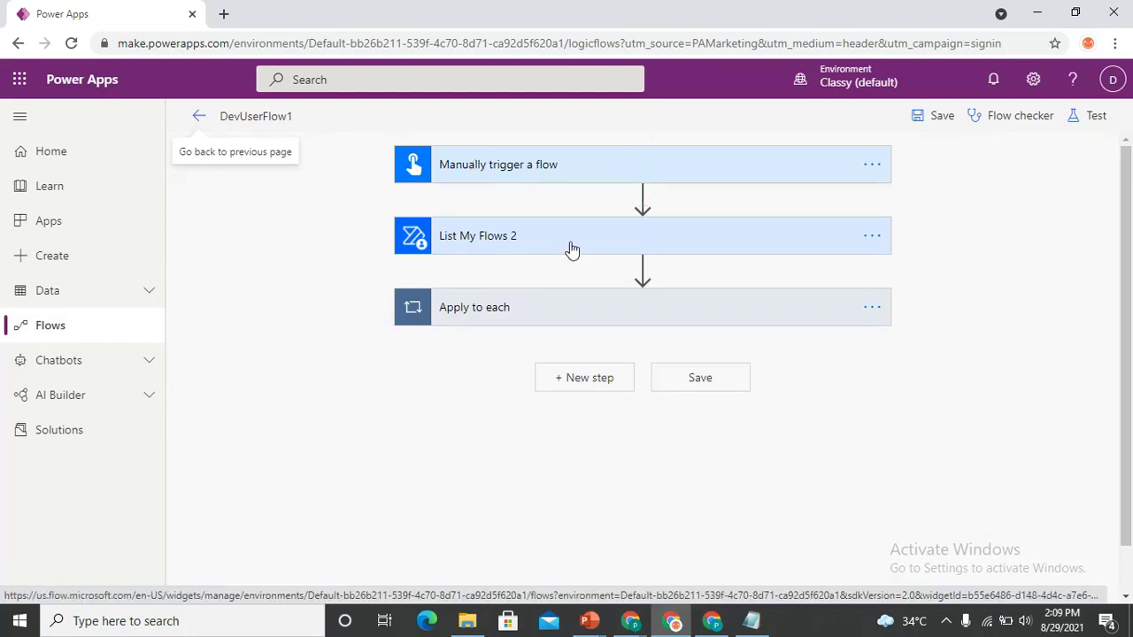
pyautogui.click(527, 240)
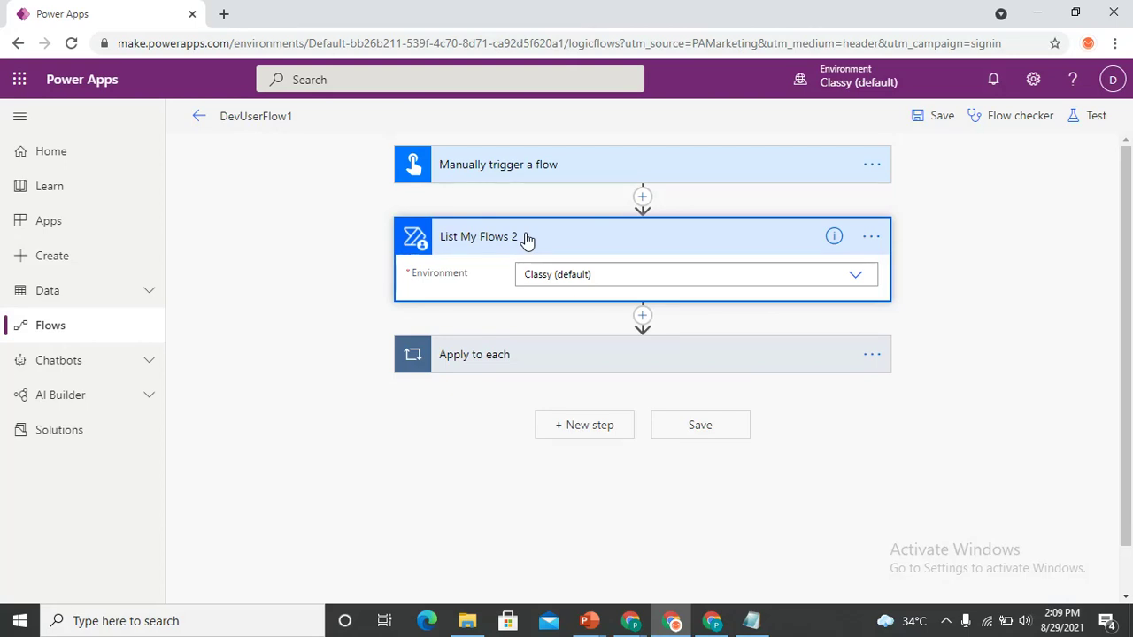
pyautogui.click(644, 317)
pyautogui.click(657, 334)
pyautogui.write('flows')
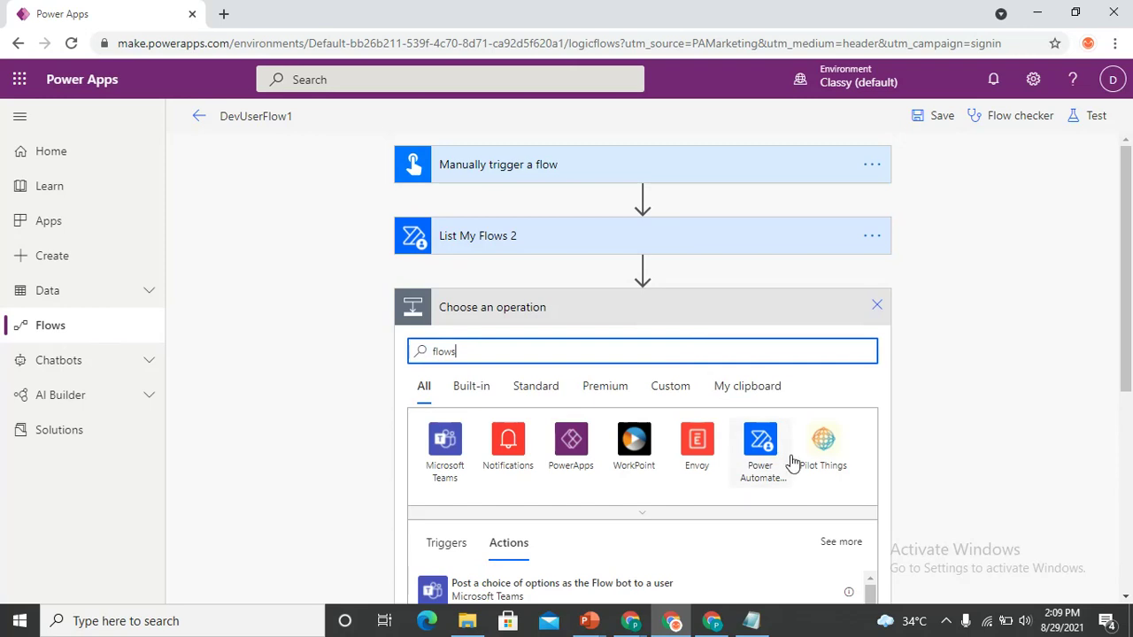
pyautogui.click(764, 470)
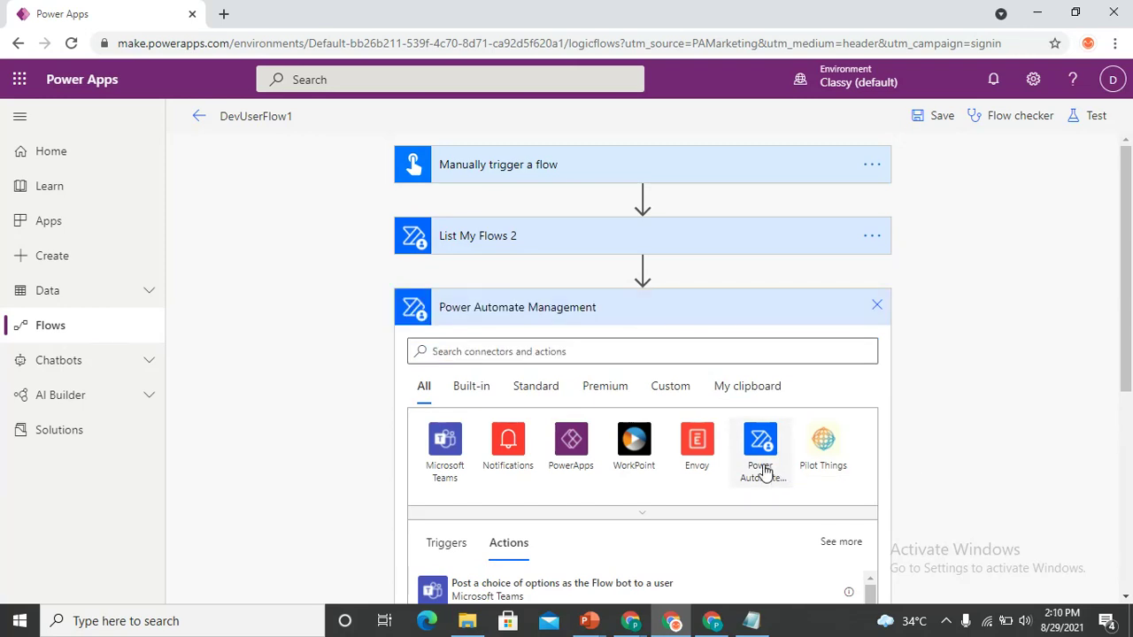
pyautogui.moveTo(1128, 241); pyautogui.dragTo(1130, 357)
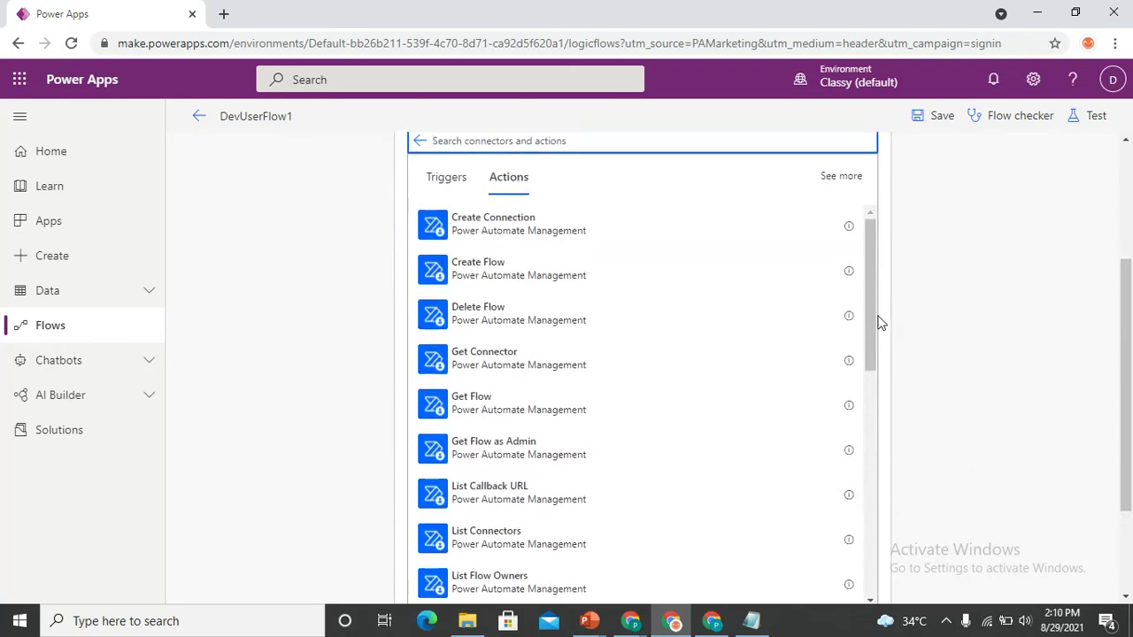
pyautogui.moveTo(873, 304)
pyautogui.mouseDown()
pyautogui.moveTo(891, 549)
pyautogui.moveTo(873, 272)
pyautogui.moveTo(877, 319)
pyautogui.mouseUp()
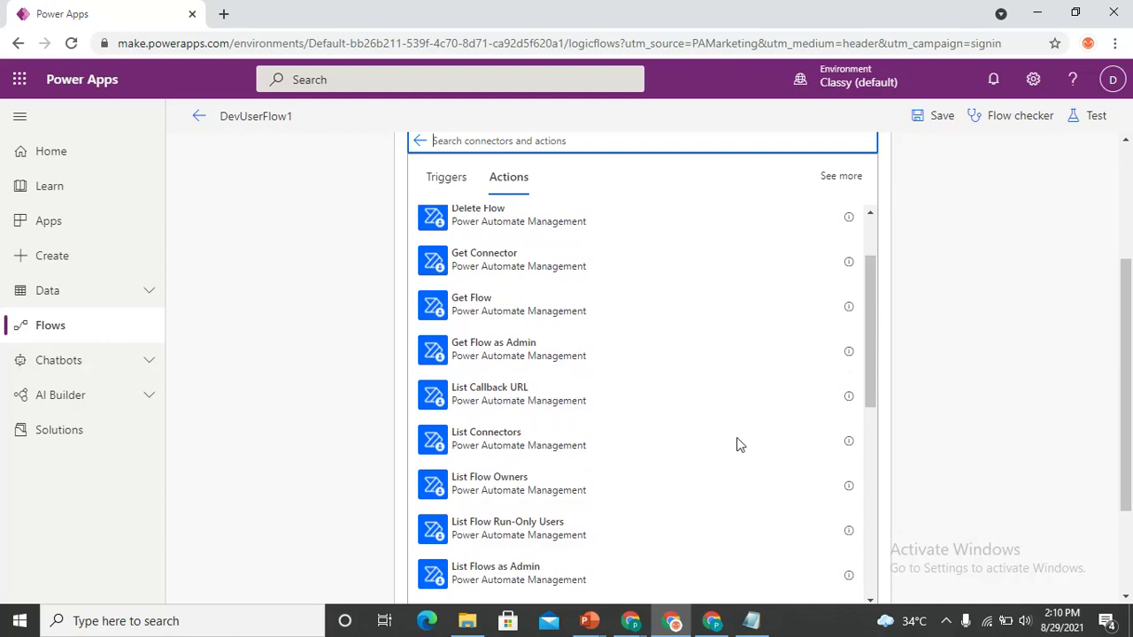
pyautogui.moveTo(877, 368); pyautogui.dragTo(890, 425)
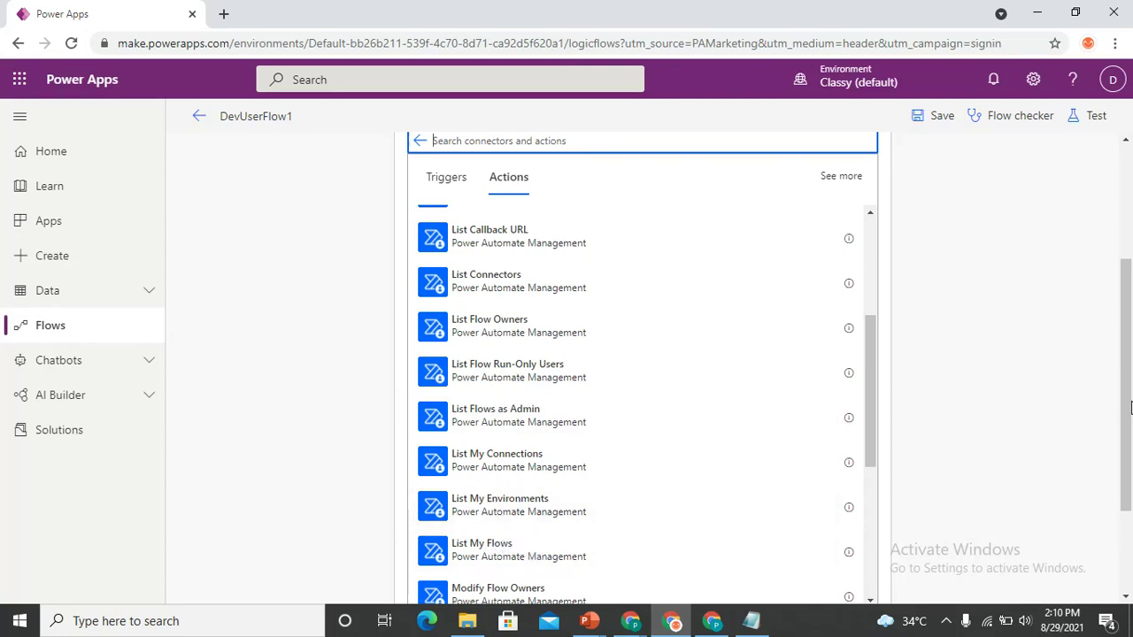
pyautogui.scroll(3, 866, 321)
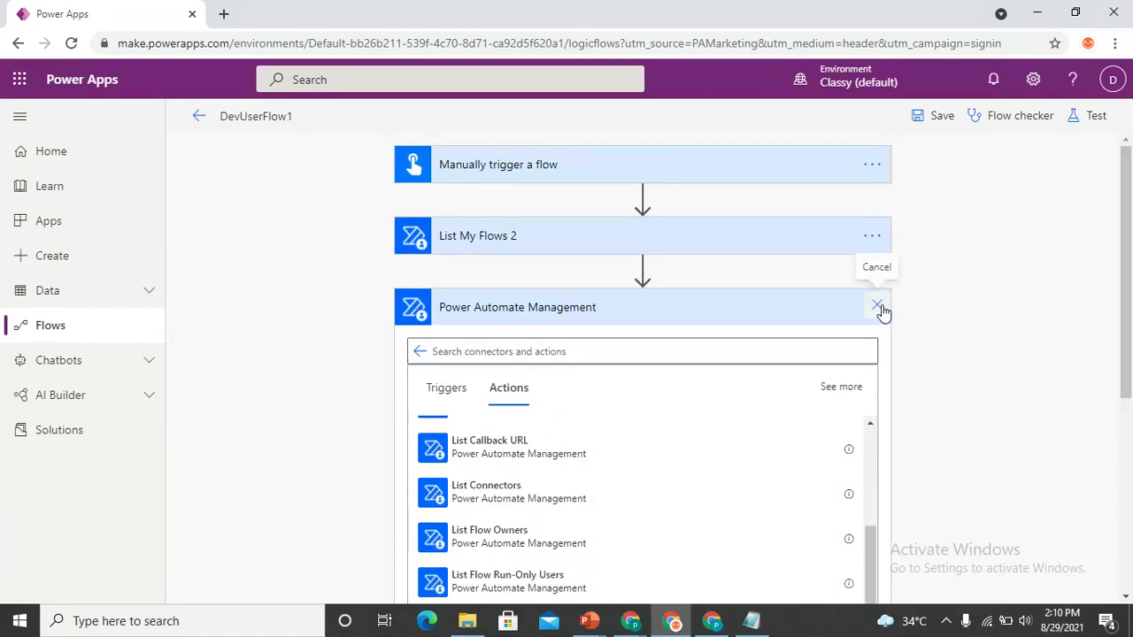
pyautogui.click(877, 306)
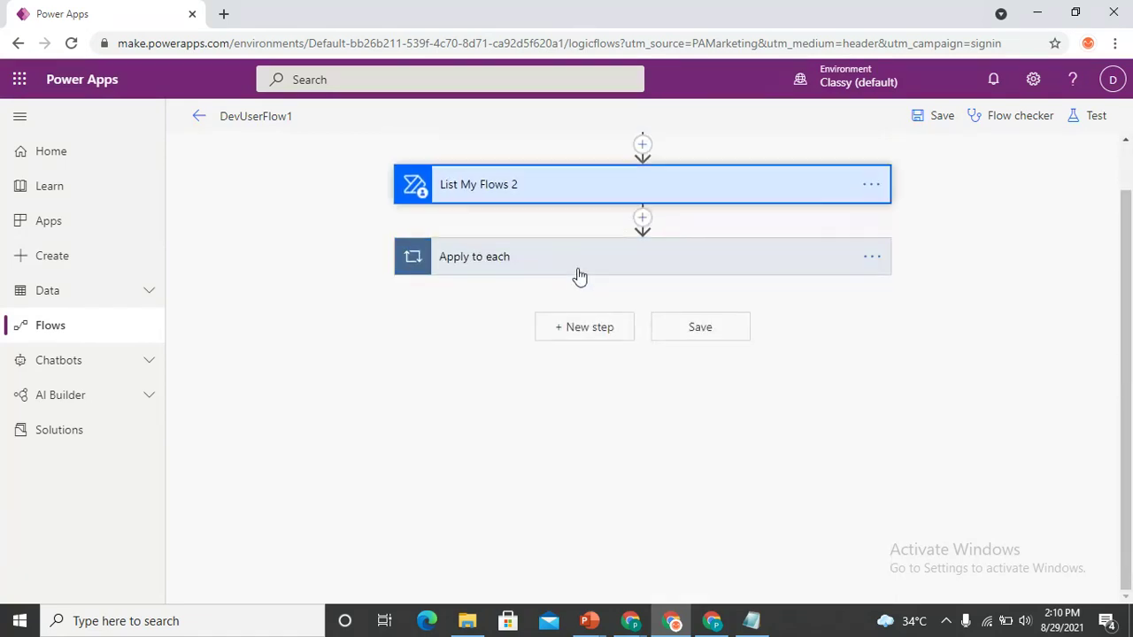
# - Expand Apply to each and its Modify Flow Owners step to review Flow Name and User settings
pyautogui.click(647, 269)
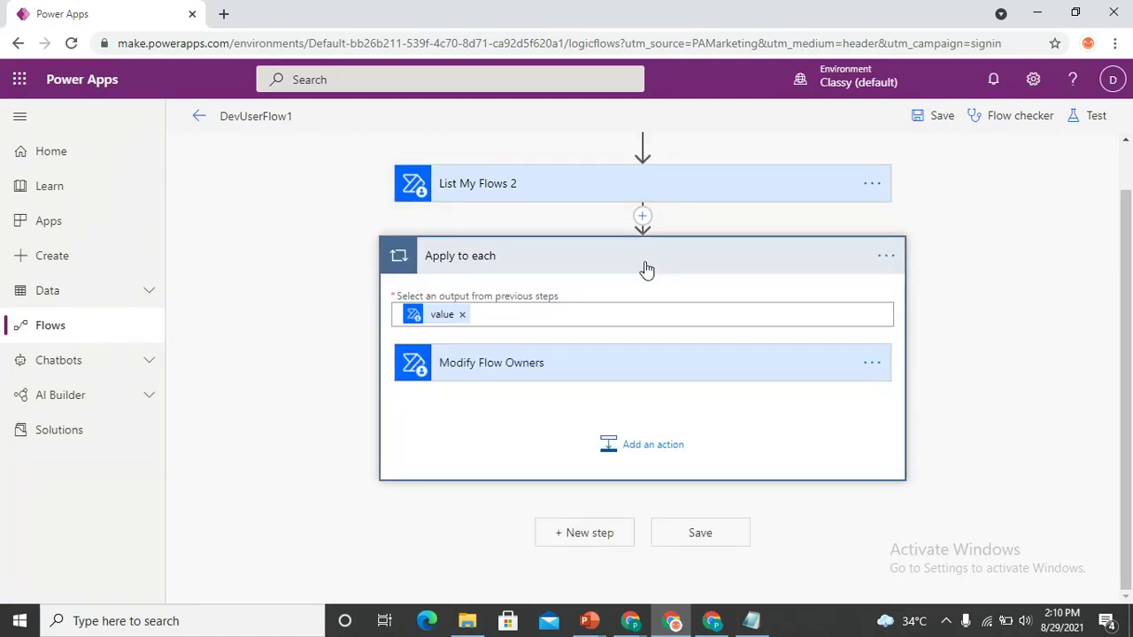
pyautogui.click(564, 366)
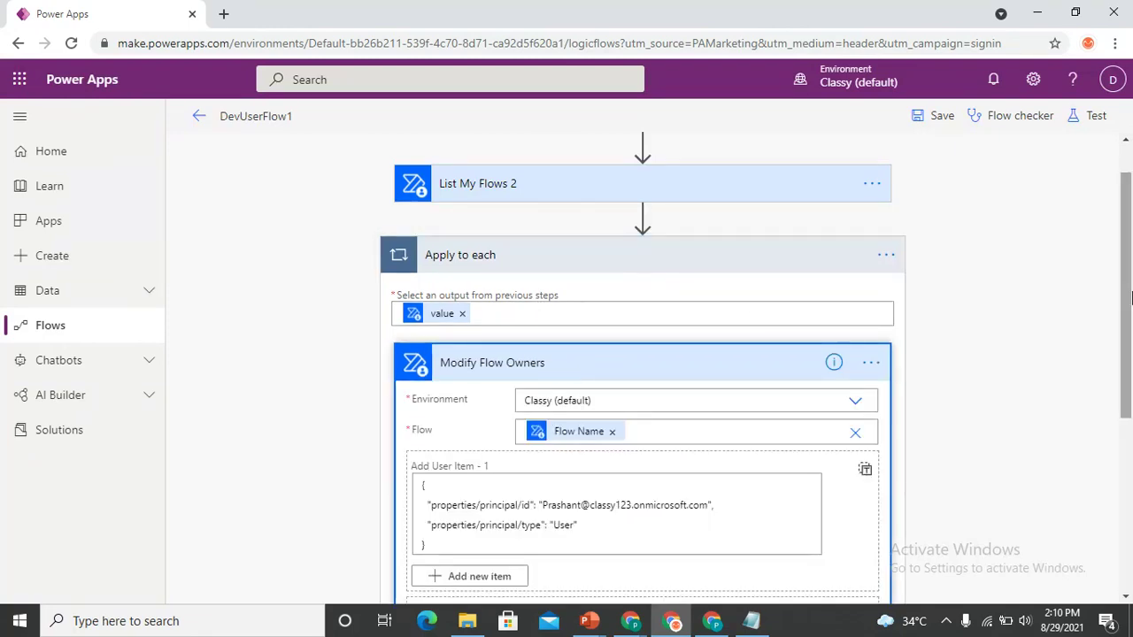
pyautogui.scroll(-2, 460, 328)
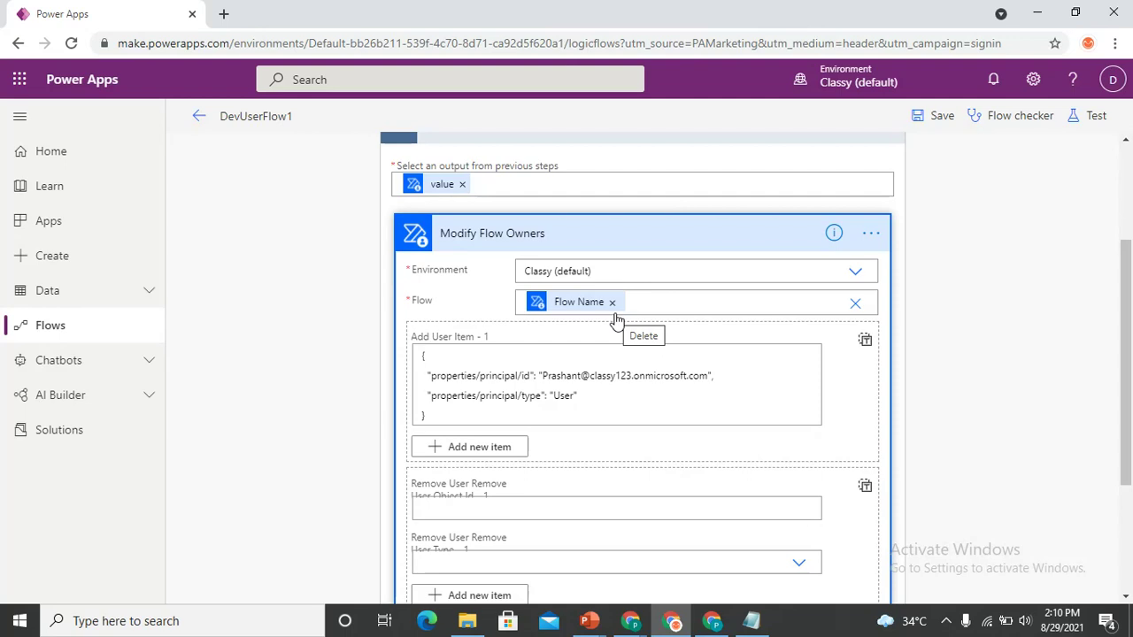
pyautogui.moveTo(1129, 420); pyautogui.dragTo(1129, 377)
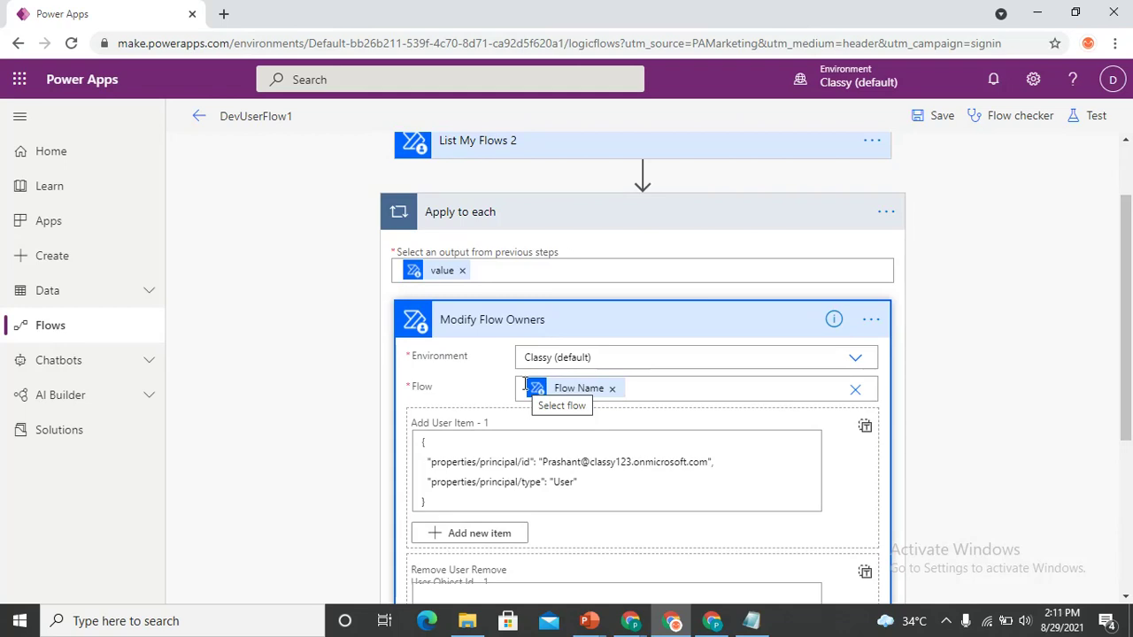
# - Browse the Flow field's dynamic content options, then collapse Modify Flow Owners
pyautogui.click(671, 392)
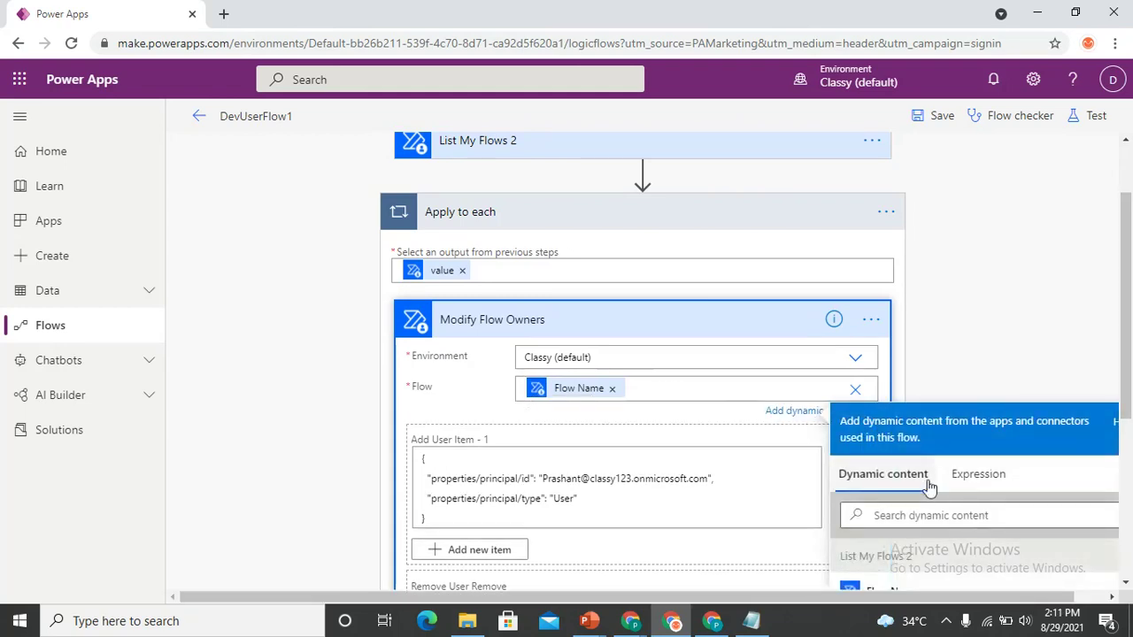
pyautogui.scroll(-2, 1122, 422)
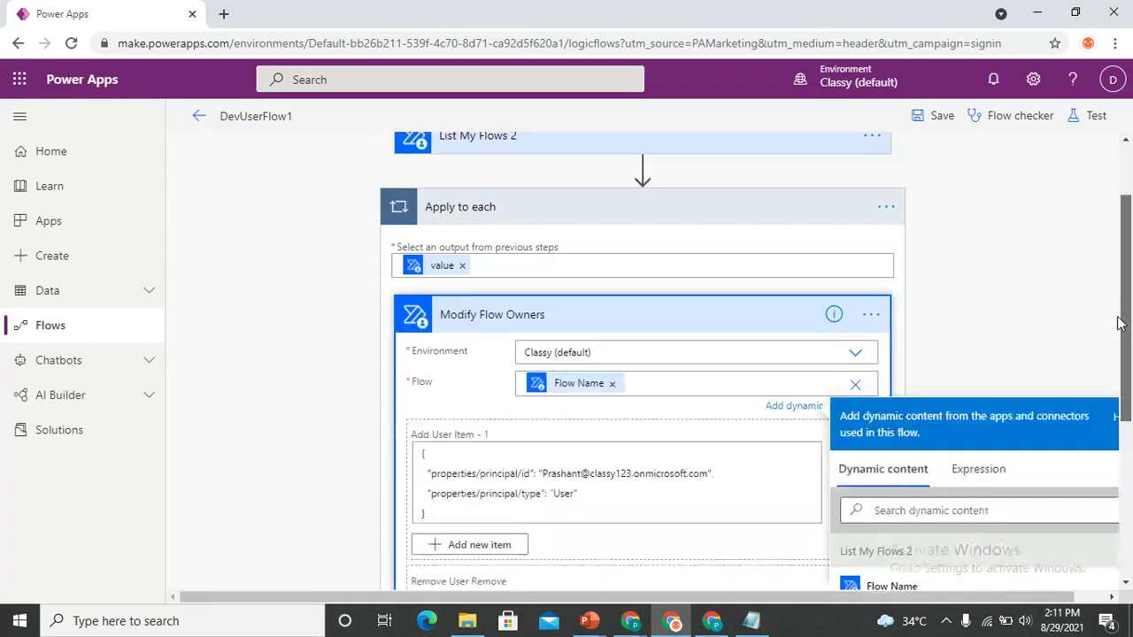
pyautogui.scroll(3, 690, 202)
pyautogui.scroll(-2, 628, 447)
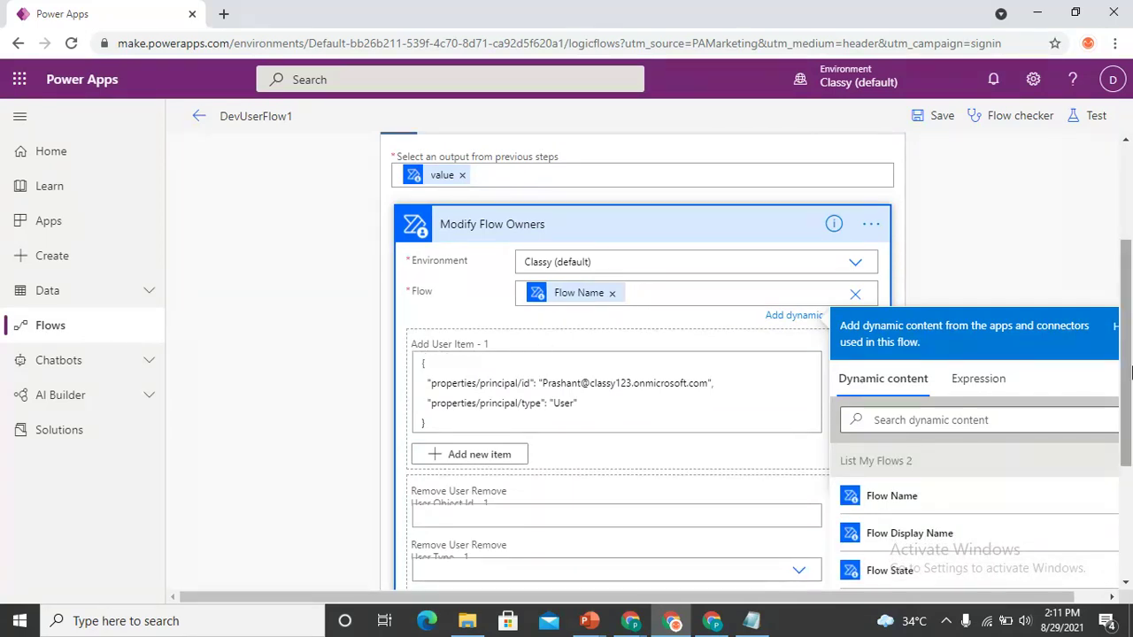
pyautogui.scroll(-2, 672, 389)
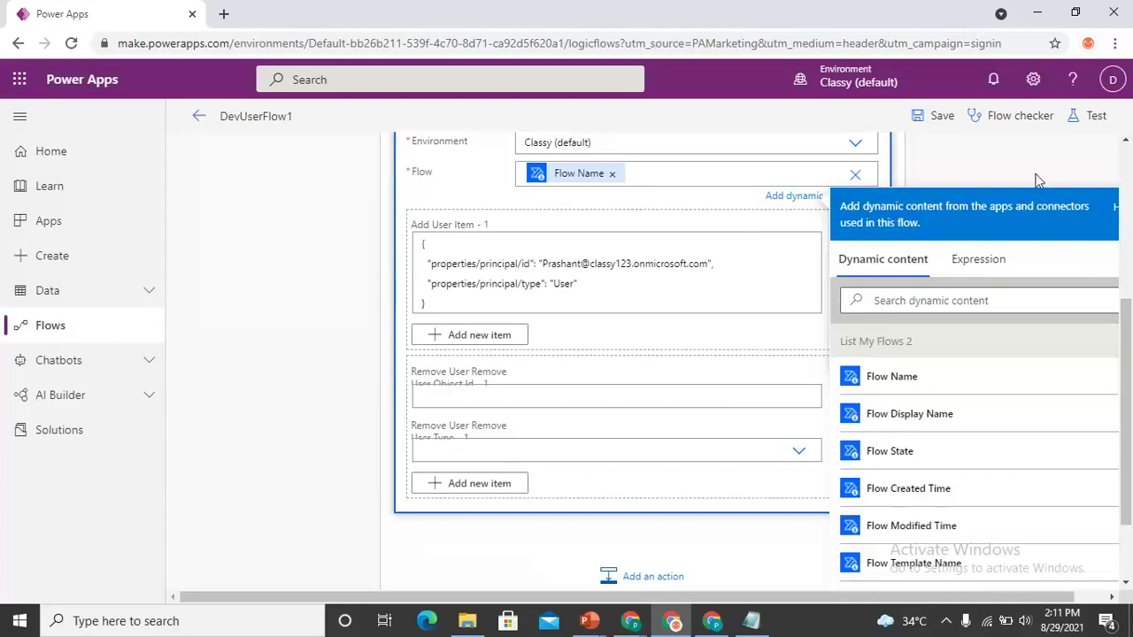
pyautogui.click(1018, 177)
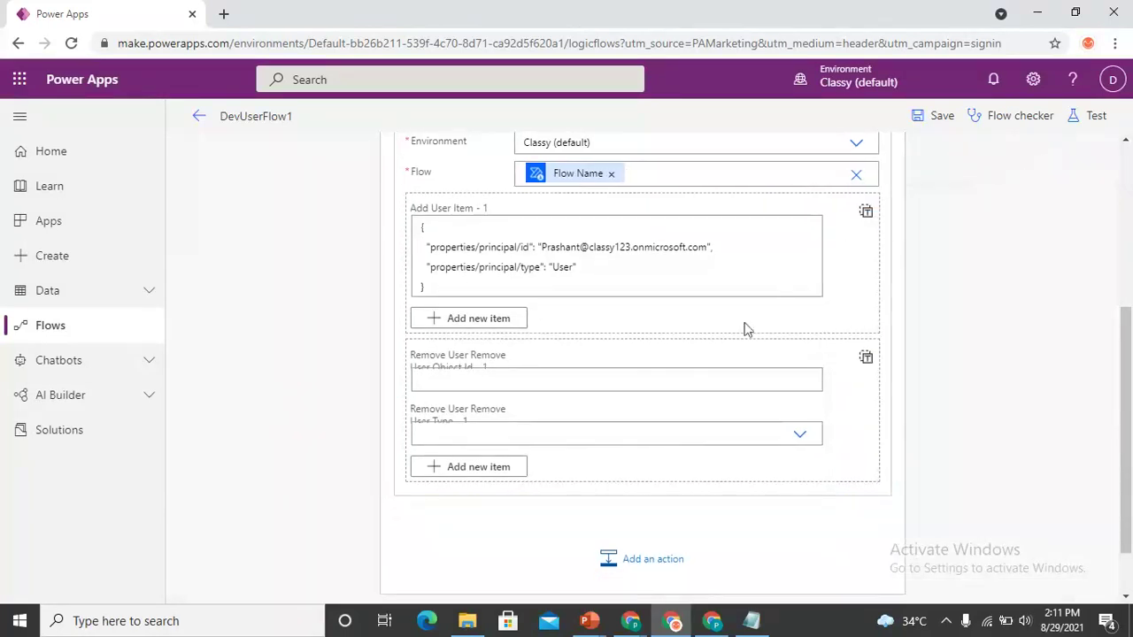
pyautogui.moveTo(1131, 373); pyautogui.dragTo(1131, 283)
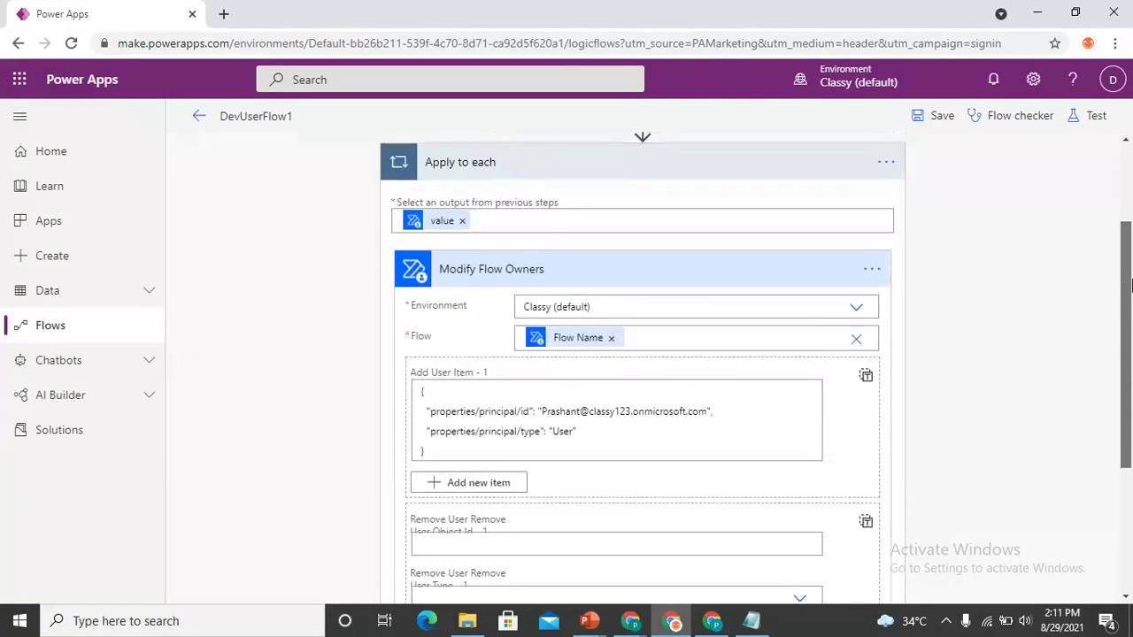
pyautogui.click(779, 268)
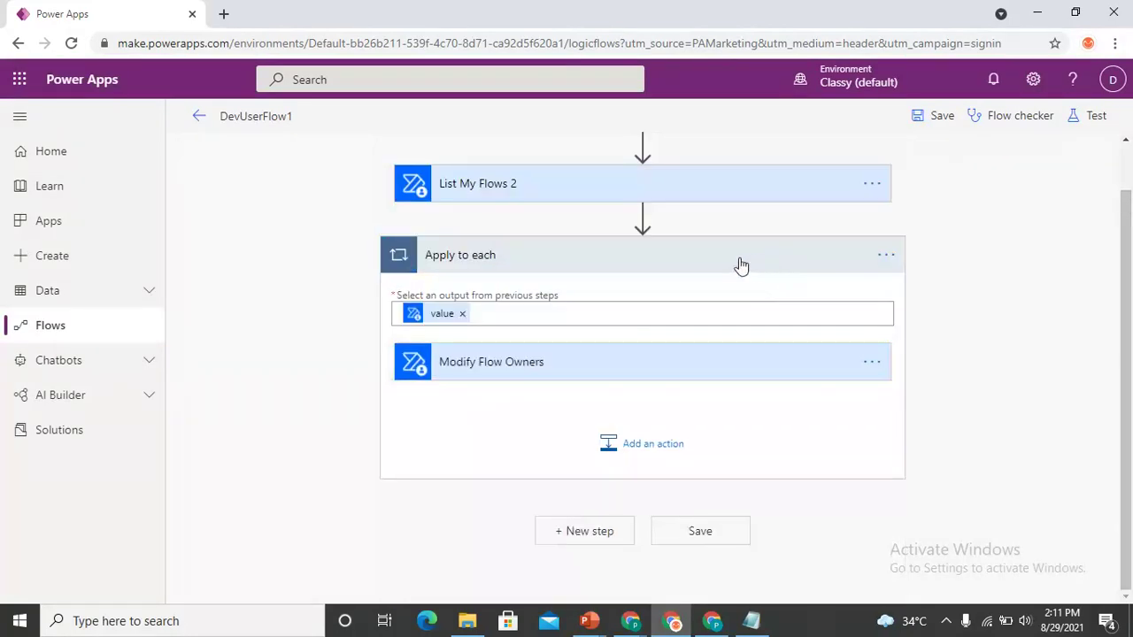
# - Add a second empty Add User item to Modify Flow Owners, then collapse the step
pyautogui.click(709, 260)
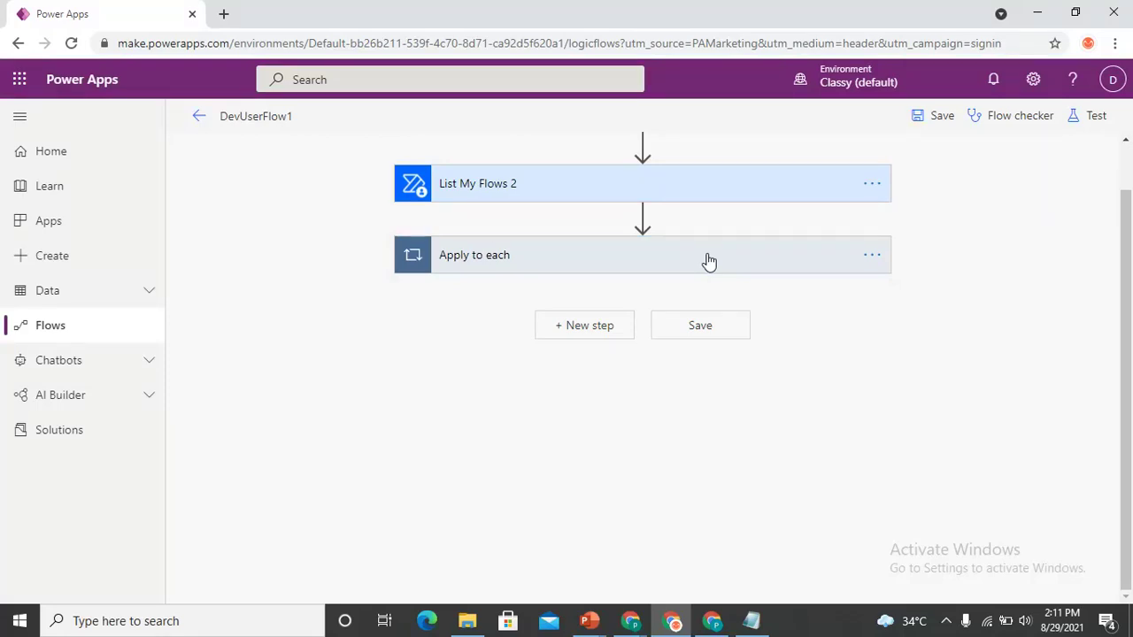
pyautogui.click(709, 261)
pyautogui.click(728, 364)
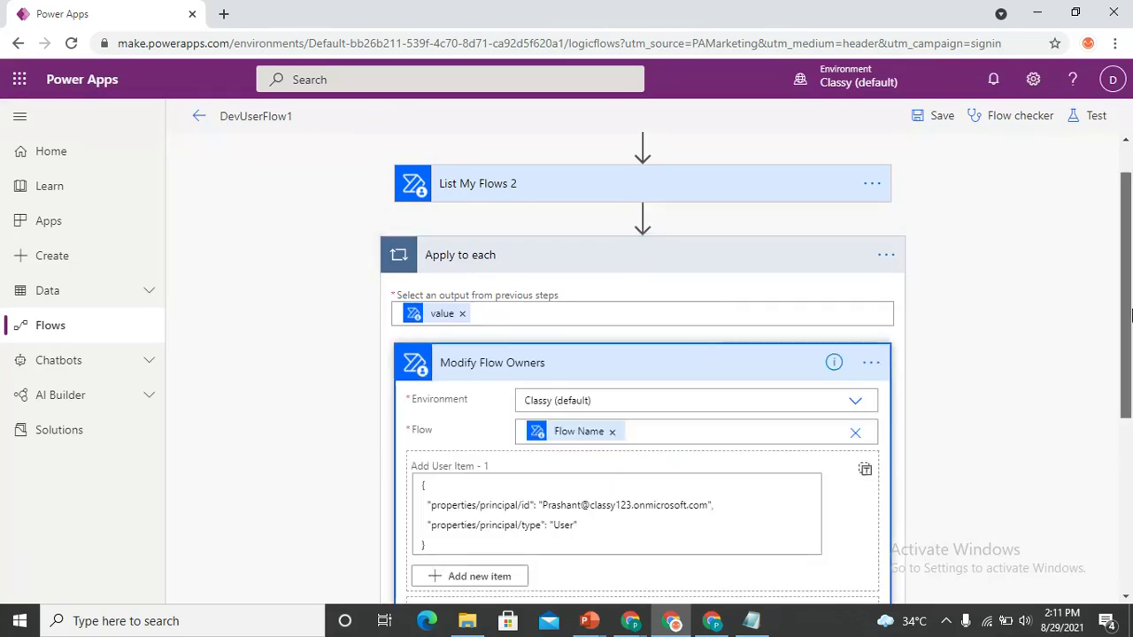
pyautogui.scroll(-3, 1126, 316)
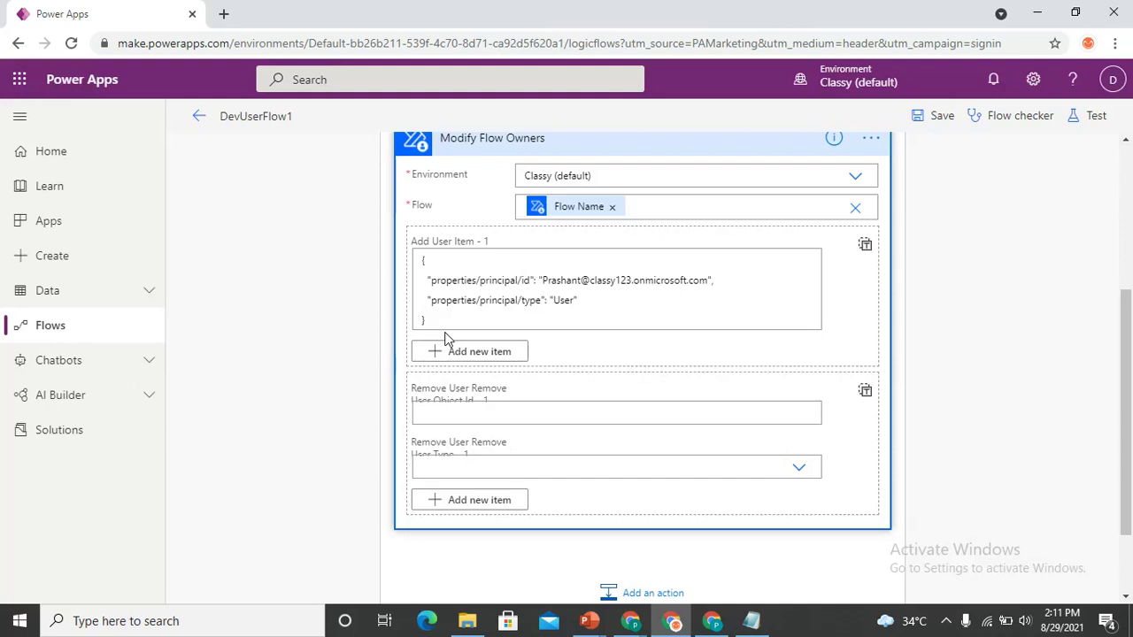
pyautogui.click(479, 352)
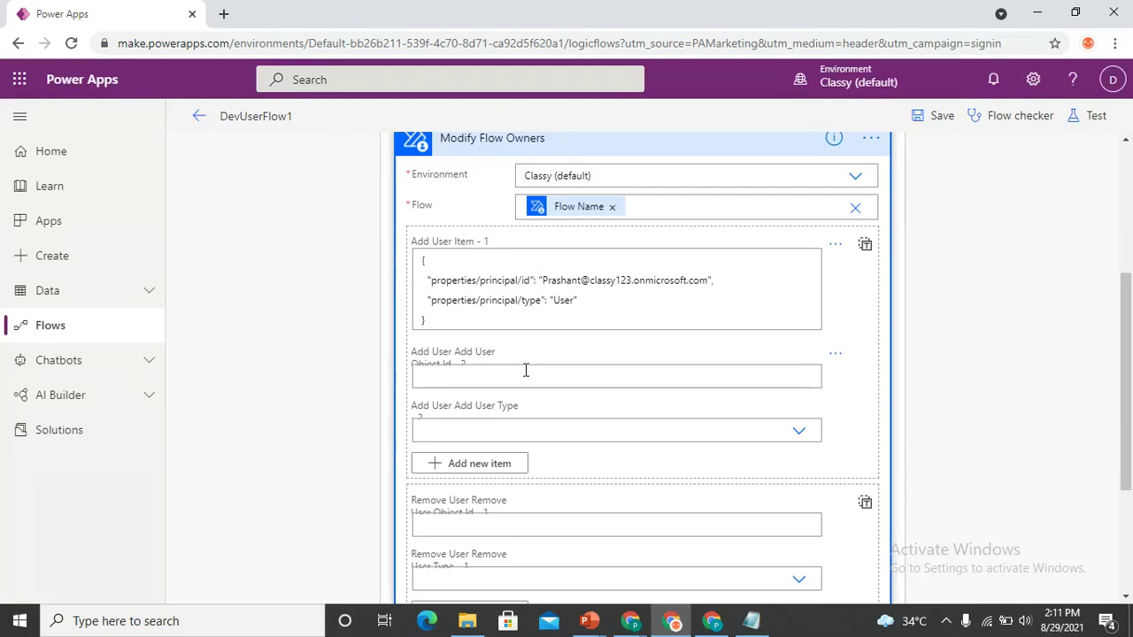
pyautogui.scroll(3, 1131, 405)
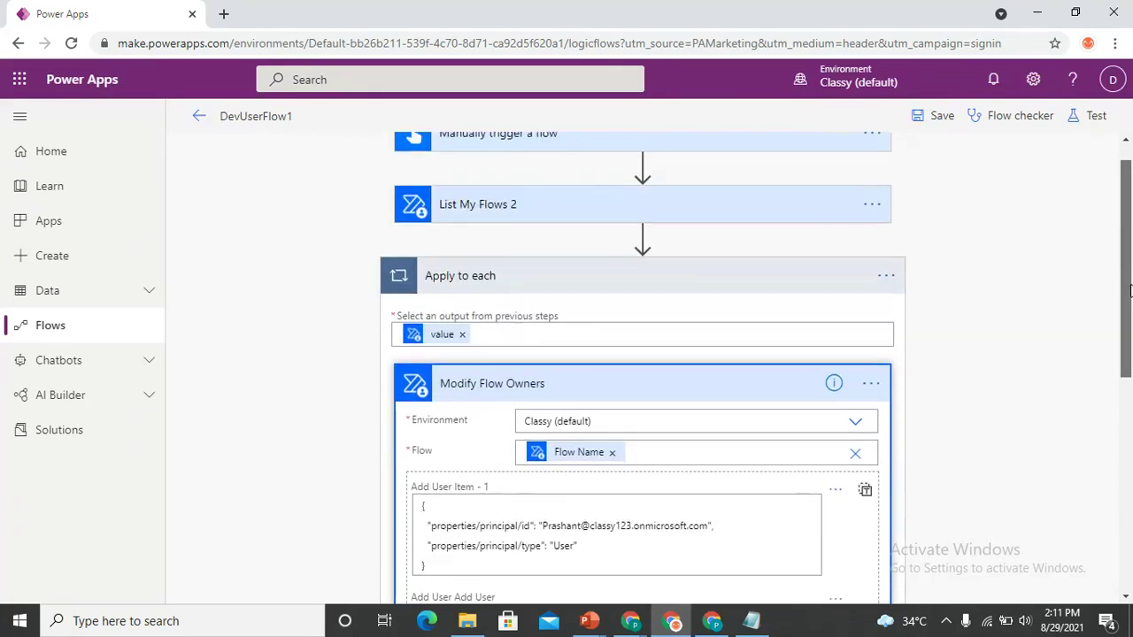
pyautogui.click(684, 381)
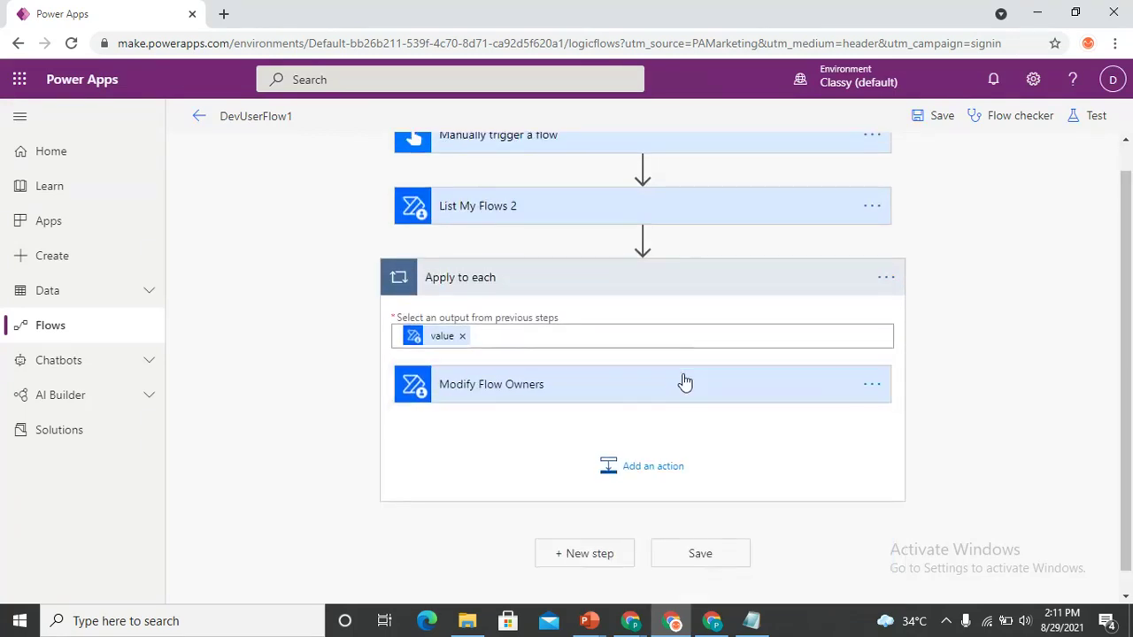
# - Collapse the Apply to each loop and return to the Power Automate Sharing slide comparing manual and automated sharing
pyautogui.click(700, 281)
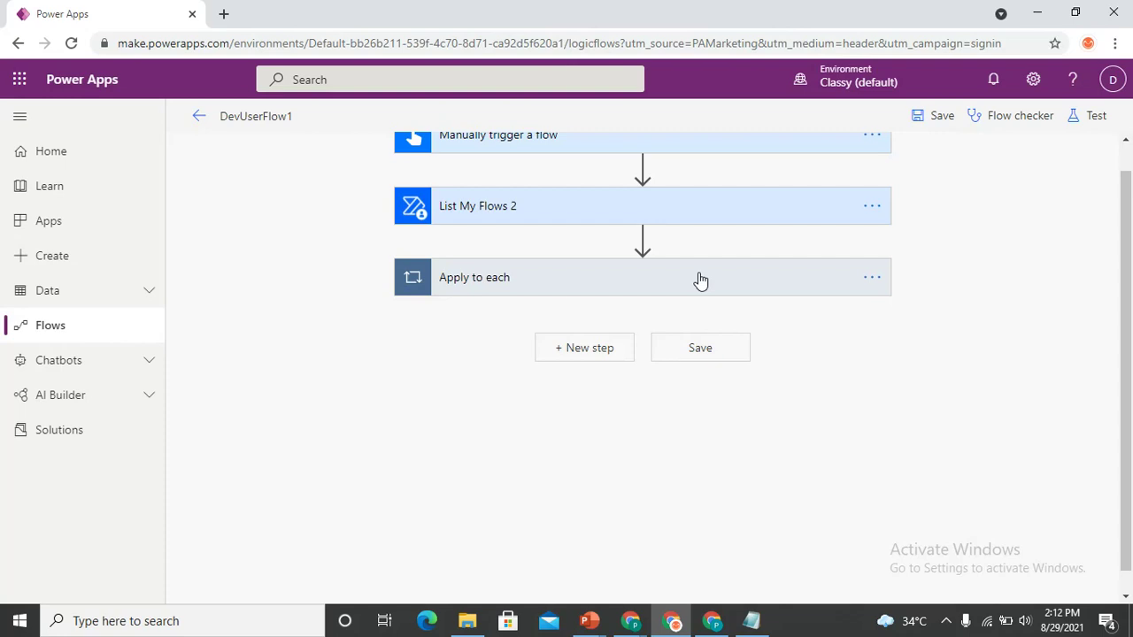
pyautogui.hotkey('alt', 'Tab')
pyautogui.hotkey('alt', 'Tab')
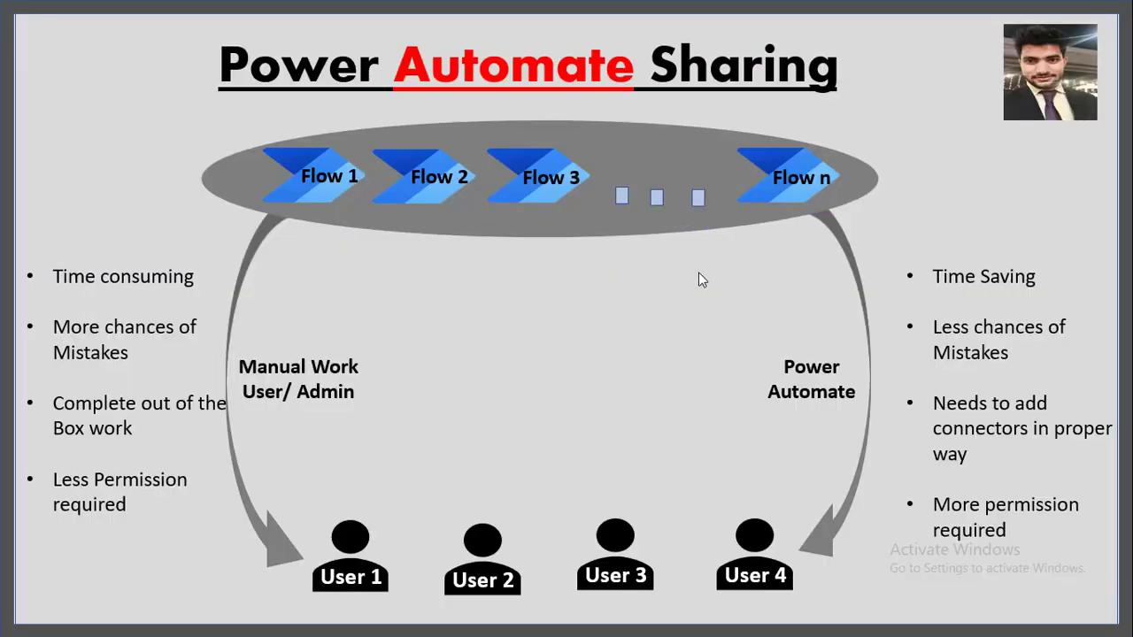